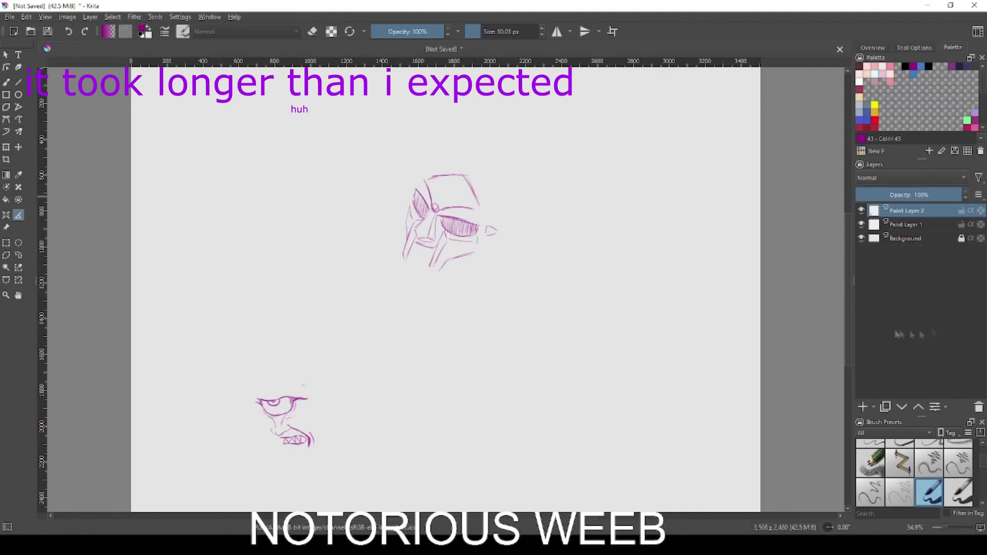
Draw a large head circle with the Ellipse tool and move it up-left into place
left_click(18, 95)
left_click_drag(404, 180, 555, 330)
left_click(6, 148)
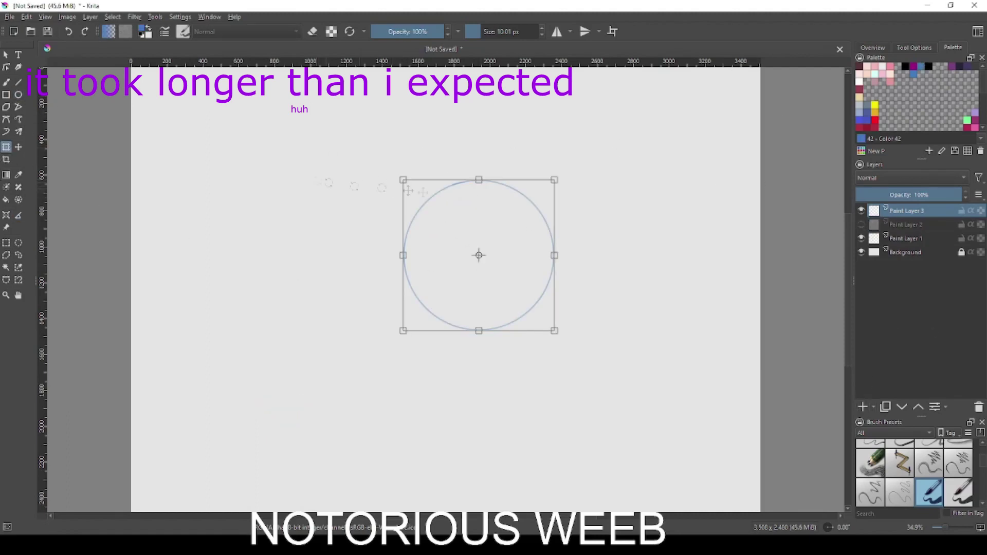
left_click_drag(465, 236, 432, 206)
key("Return")
scroll(487, 168, "up", 3)
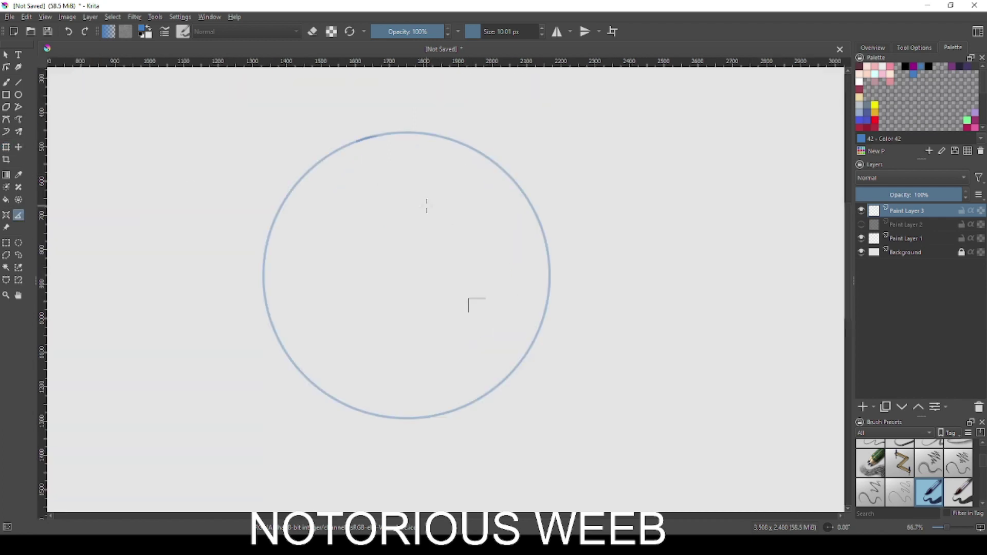
Measure a vertical length straight down from the circle's top
left_click(7, 147)
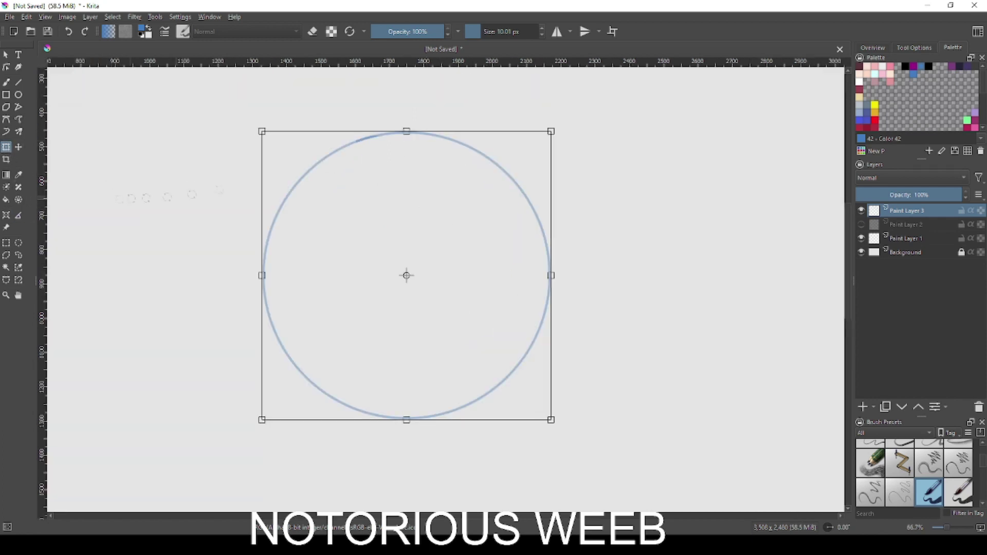
left_click(19, 215)
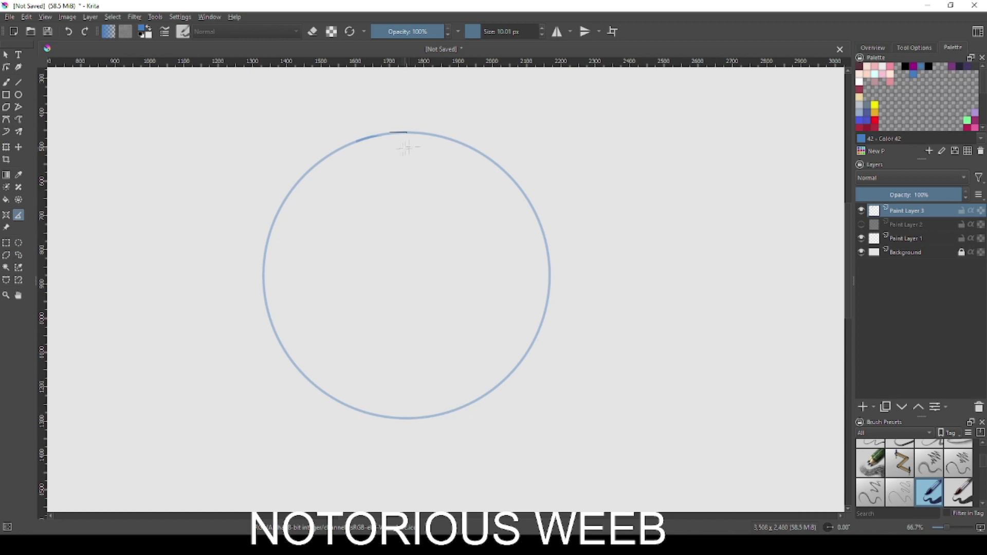
left_click_drag(407, 132, 406, 418)
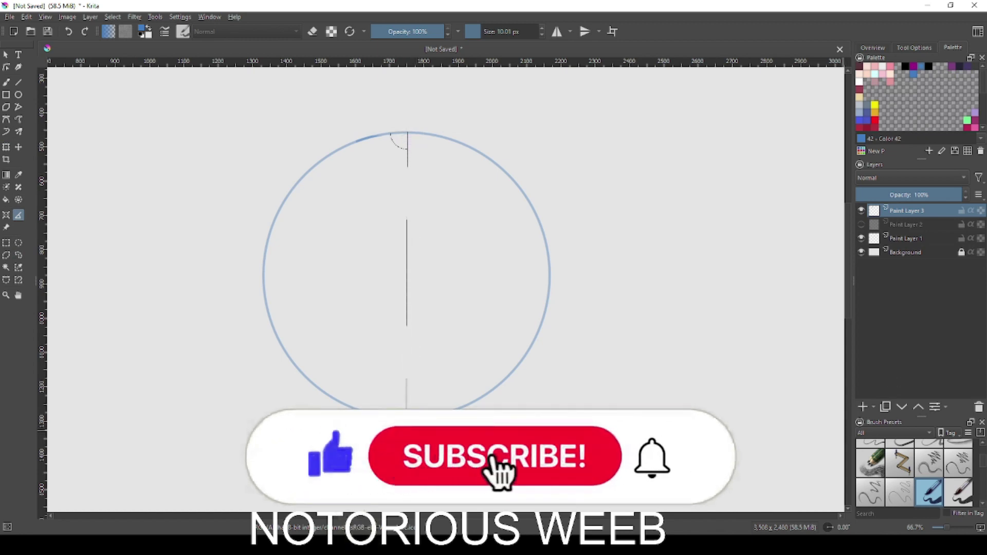
Draw a horizontal line across the lower part of the head circle
left_click_drag(406, 408, 408, 361)
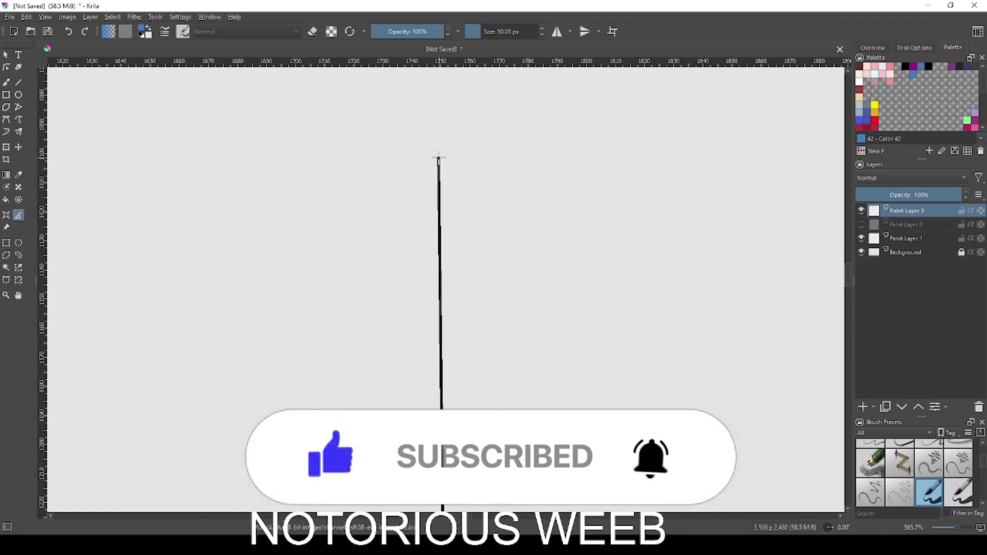
left_click_drag(401, 269, 522, 269)
left_click_drag(401, 269, 283, 269)
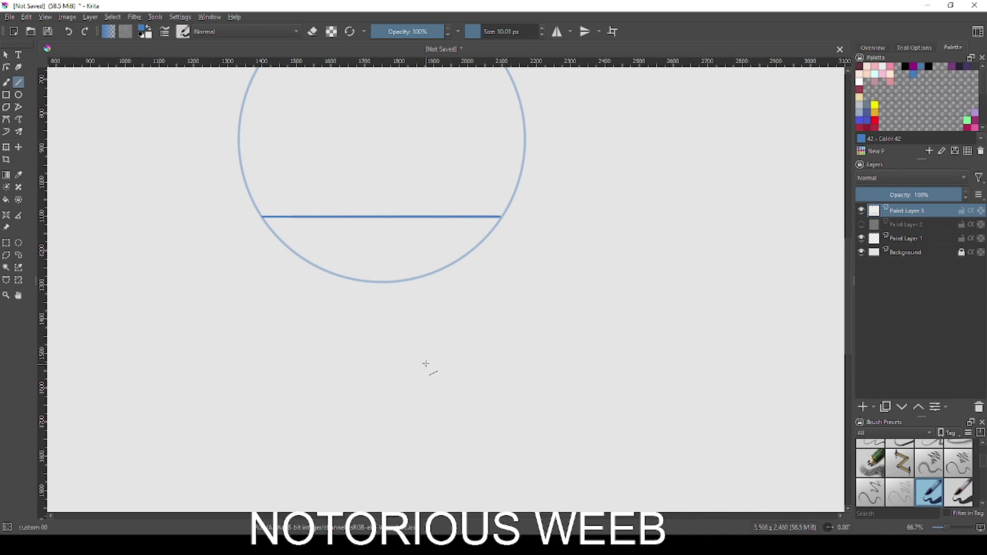
Measure down from the line and mark the chin point with a brush dot
left_click(19, 215)
left_click_drag(381, 218, 382, 366)
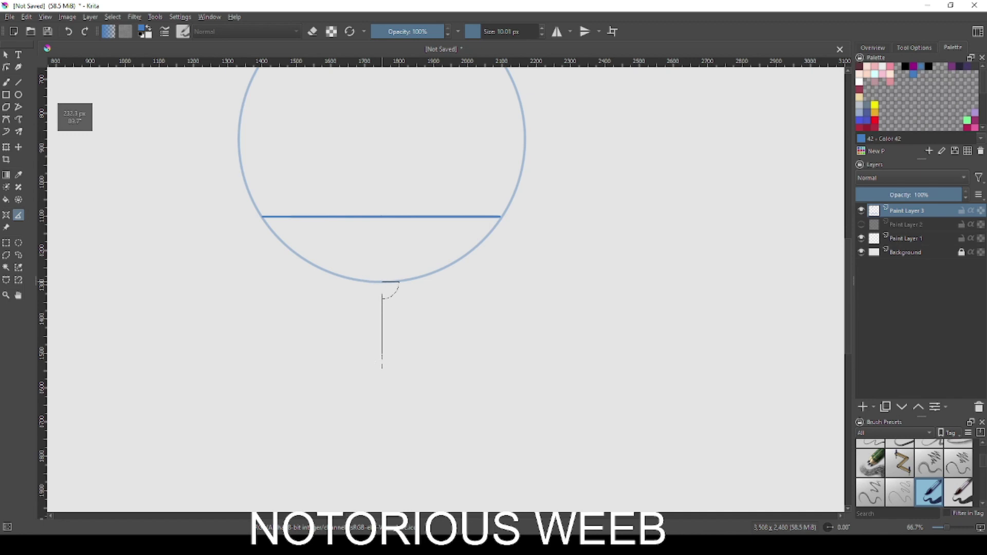
scroll(389, 373, "up", 3)
scroll(382, 368, "up", 3)
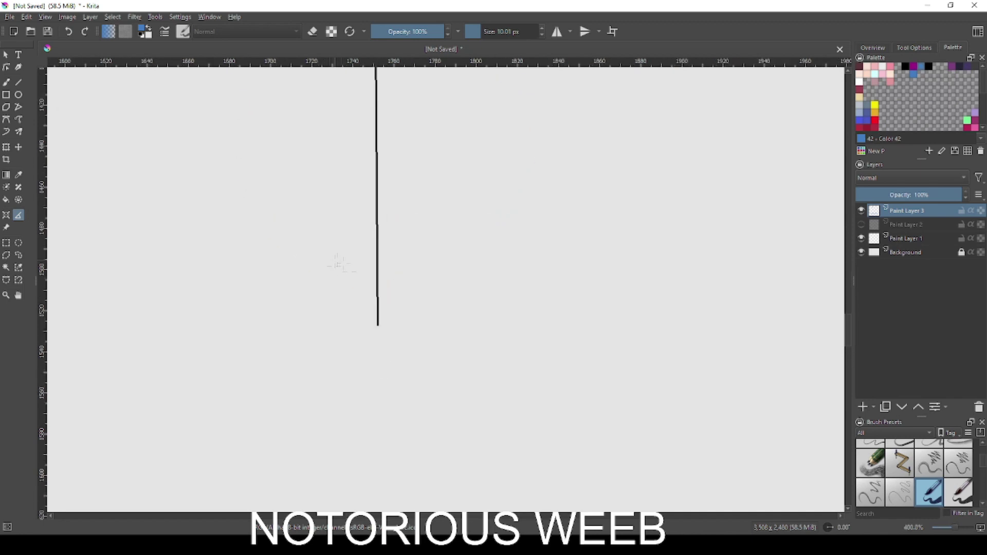
key("b")
left_click(378, 336)
Turn on horizontal left-right mirror mode
scroll(379, 339, "down", 3)
key("m")
scroll(461, 148, "up", 2)
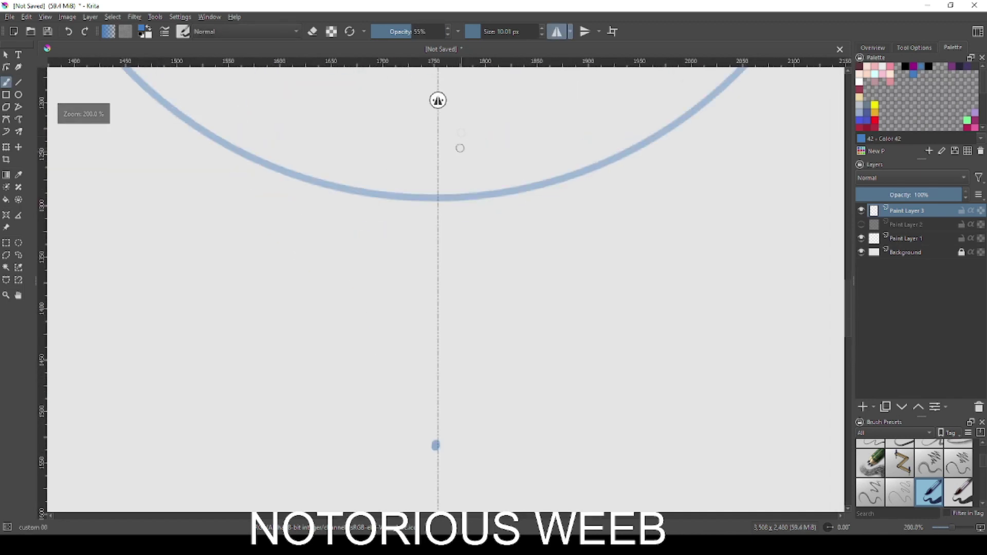
Draw mirrored cheek lines that meet at the chin point
left_click_drag(438, 101, 435, 420)
scroll(435, 418, "down", 3)
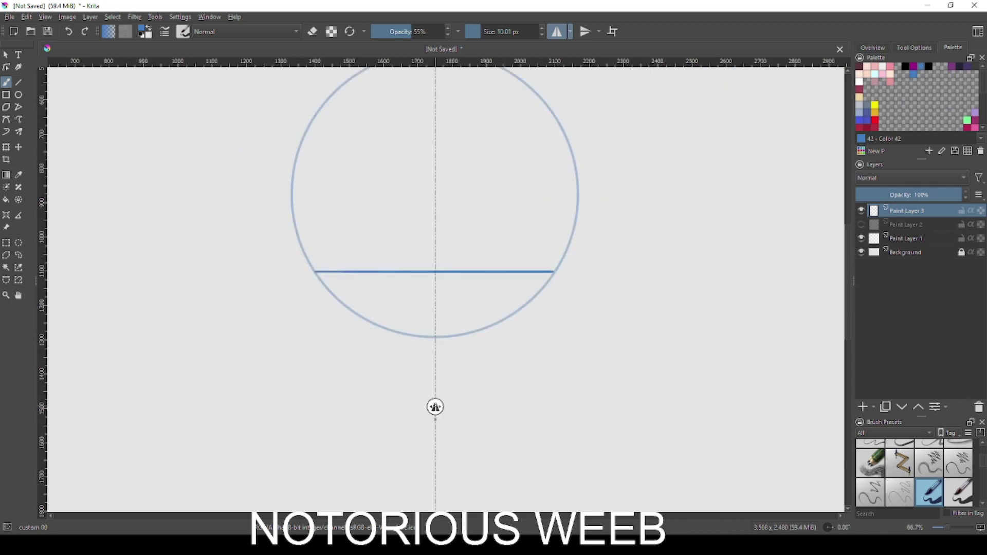
left_click_drag(314, 272, 337, 355)
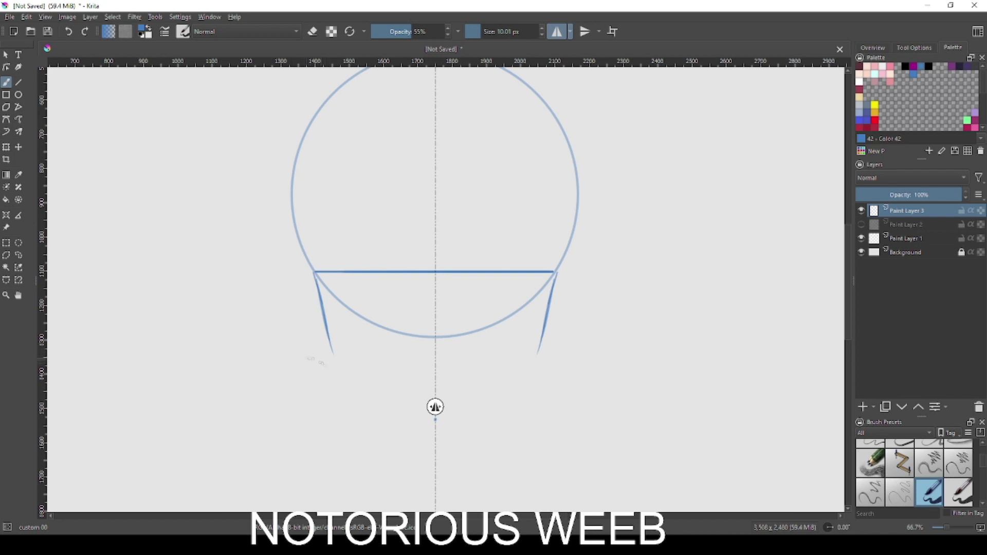
mouse_move(434, 419)
left_mouse_down()
mouse_move(377, 396)
mouse_move(334, 354)
left_mouse_up()
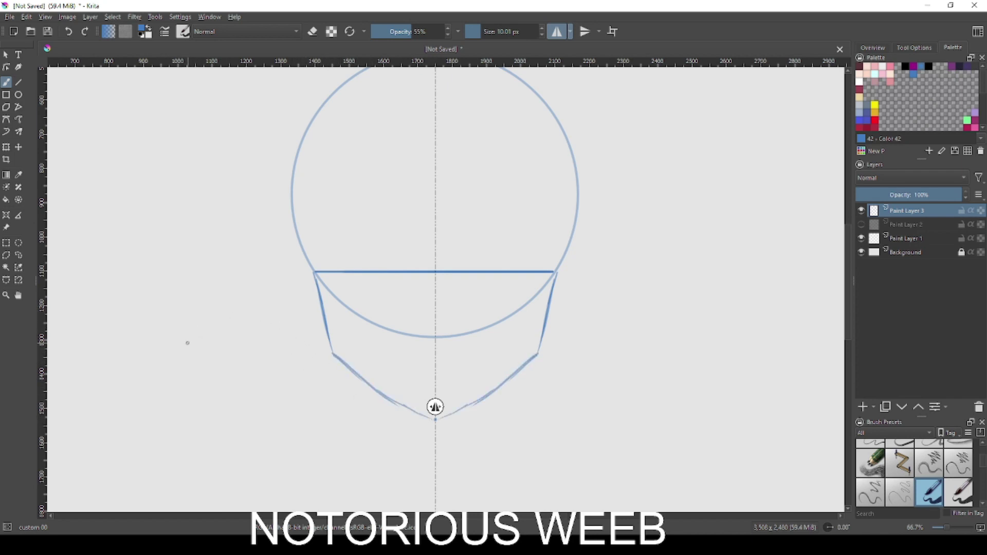
Write the 3,5 and 4,5 proportion notes beside the head with mirroring off
mouse_move(188, 343)
left_mouse_down()
mouse_move(192, 356)
mouse_move(163, 373)
left_mouse_up()
key("ctrl+z")
left_click(557, 31)
left_click_drag(190, 346, 181, 375)
left_click_drag(196, 206, 211, 227)
key("ctrl+z")
left_click_drag(164, 288, 179, 309)
left_click_drag(192, 289, 185, 305)
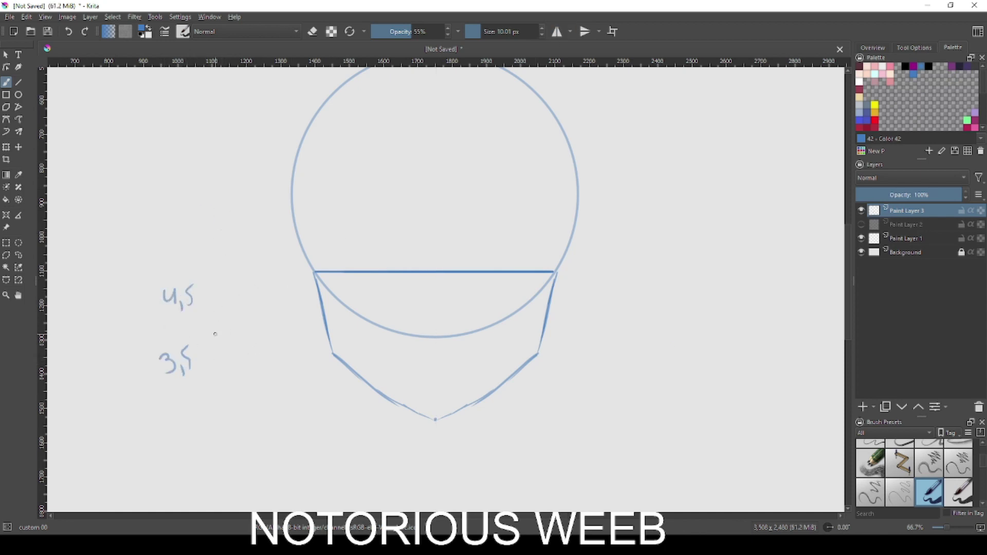
left_click(557, 32)
Strengthen the mirrored jaw lines, add the ears, and draw the neck lines
left_click_drag(391, 400, 435, 419)
left_click_drag(334, 360, 396, 403)
left_click_drag(325, 334, 335, 369)
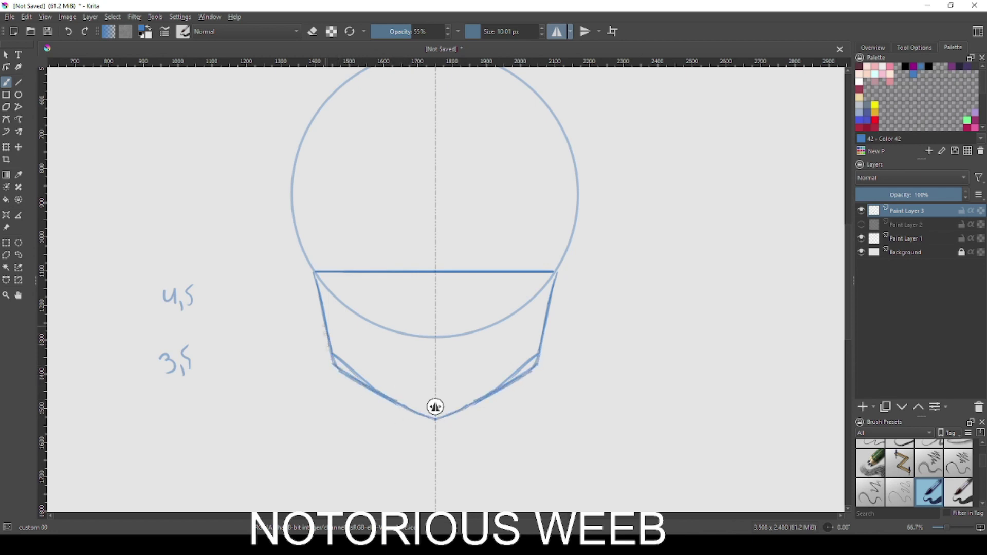
mouse_move(306, 256)
left_mouse_down()
mouse_move(302, 316)
mouse_move(325, 329)
left_mouse_up()
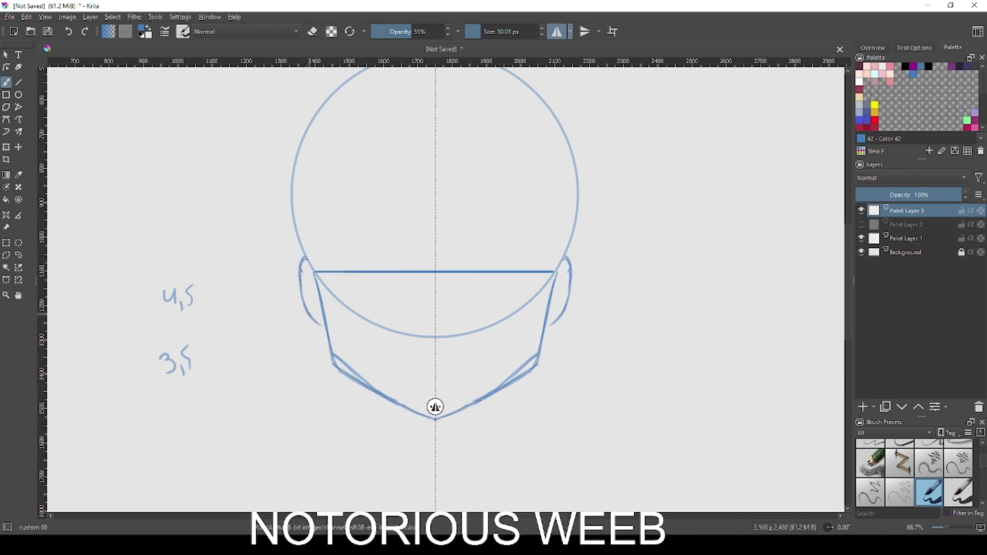
key("ctrl+z")
key("ctrl+z")
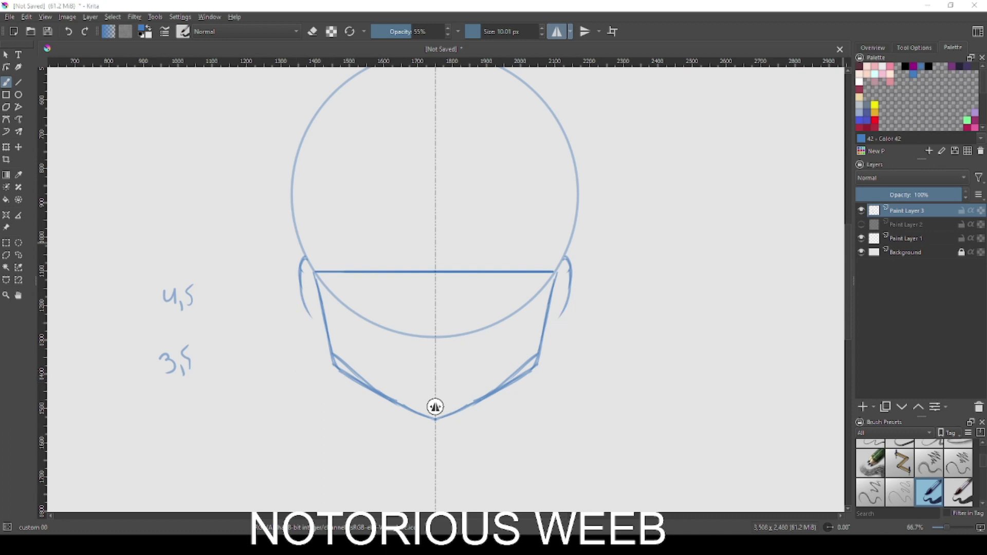
left_click_drag(380, 396, 376, 472)
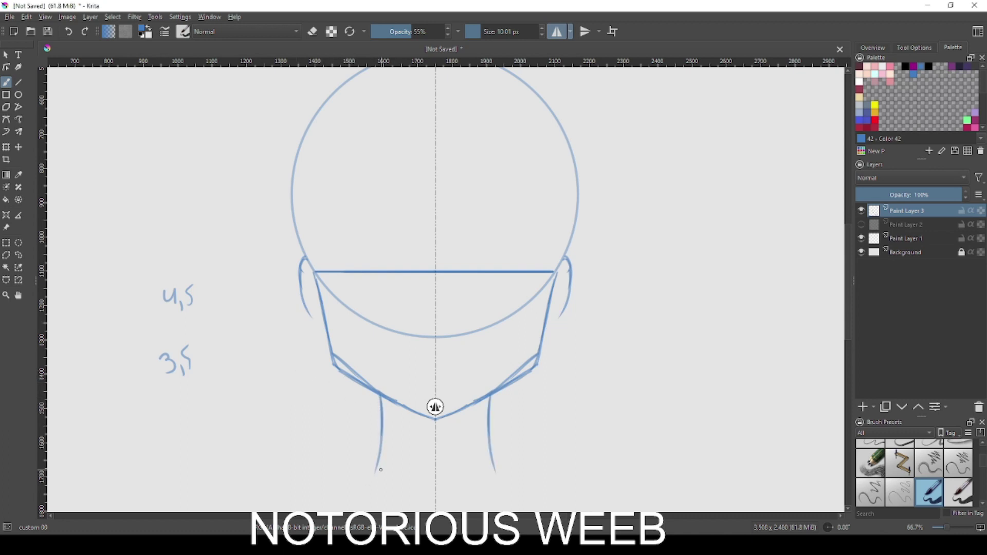
Retrace the jaw and ears, then erase the scribbles inside the ears
left_click_drag(311, 265, 321, 321)
left_click_drag(317, 285, 330, 368)
left_click_drag(321, 319, 337, 368)
mouse_move(305, 257)
left_mouse_down()
mouse_move(299, 252)
mouse_move(307, 312)
mouse_move(327, 344)
left_mouse_up()
left_click_drag(293, 283, 312, 327)
key("e")
mouse_move(303, 272)
left_mouse_down()
mouse_move(315, 311)
mouse_move(304, 283)
mouse_move(386, 270)
left_mouse_up()
key("e")
Mark the eye corners and a small mouth, ending with mirroring off
key("ctrl+z")
key("ctrl+z")
key("ctrl+z")
mouse_move(319, 254)
left_mouse_down()
mouse_move(378, 271)
mouse_move(366, 252)
mouse_move(389, 268)
left_mouse_up()
key("ctrl+z")
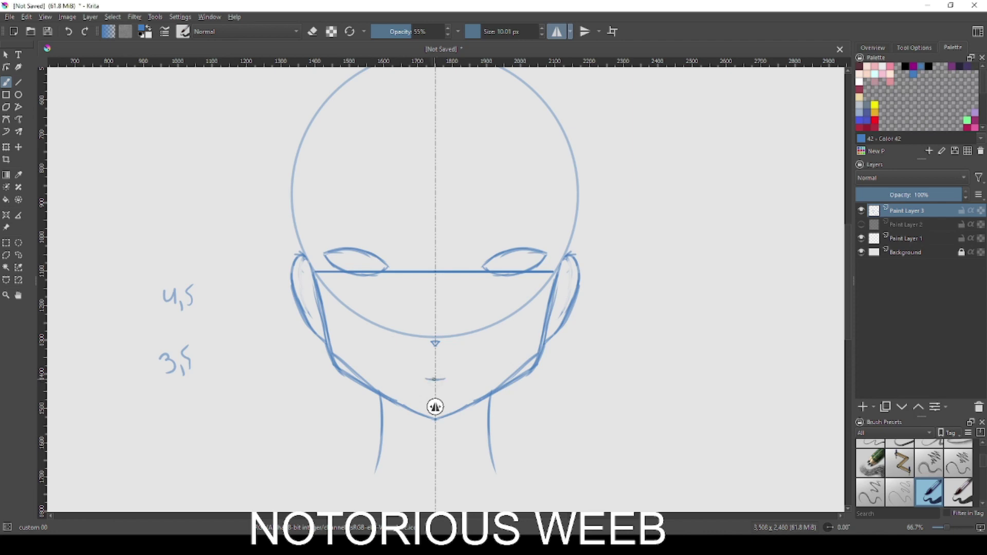
left_click_drag(416, 377, 435, 380)
left_click(557, 31)
Add a new lineart layer and lower the blue sketch layer's opacity
key("Insert")
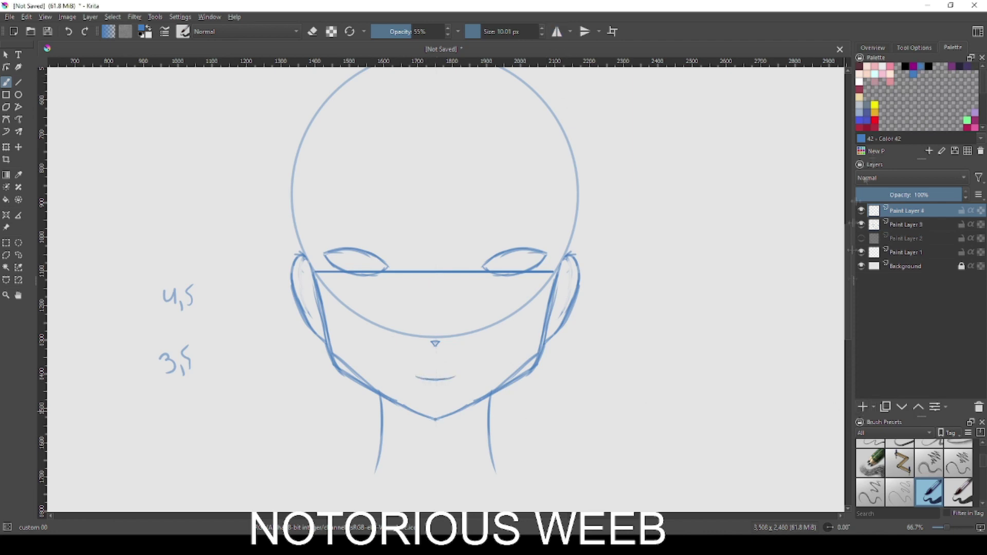
left_click(906, 225)
left_click_drag(926, 195, 885, 194)
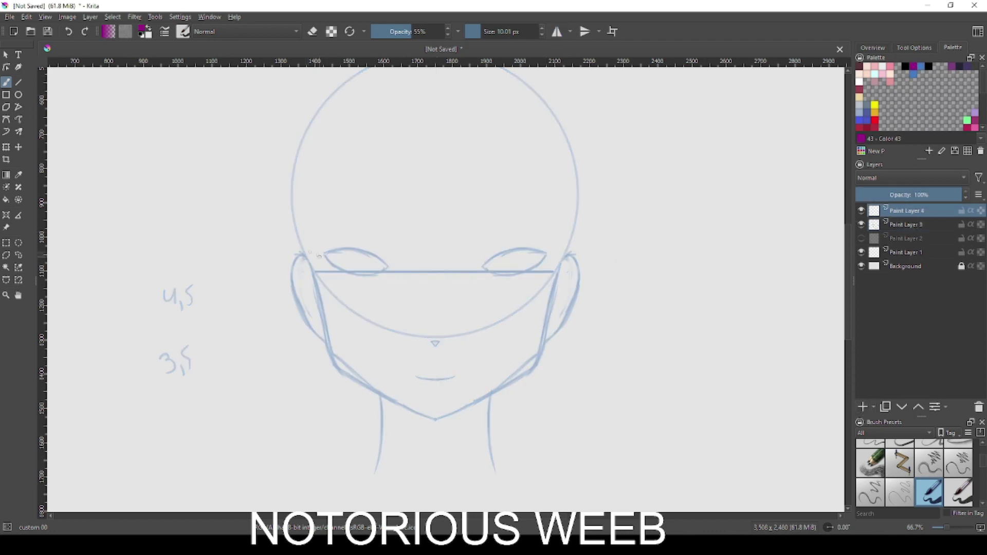
Trace the jawline and both neck lines in magenta
left_click_drag(327, 347, 363, 383)
key("ctrl+z")
left_click_drag(327, 347, 395, 403)
mouse_move(340, 368)
left_mouse_down()
mouse_move(449, 413)
mouse_move(488, 395)
mouse_move(541, 343)
left_mouse_up()
left_click_drag(482, 400, 491, 469)
left_click_drag(388, 402, 379, 477)
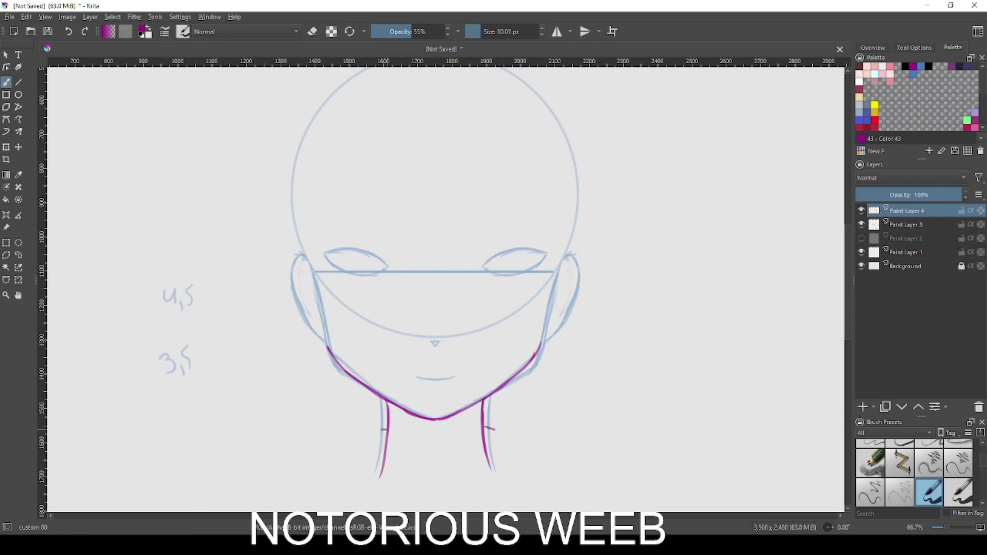
left_click_drag(383, 430, 371, 462)
Draw the shirt collar, right shoulder line and shirt centre line
left_click_drag(385, 434, 406, 441)
left_click(586, 31)
left_click(557, 31)
left_click_drag(426, 446, 438, 478)
mouse_move(436, 451)
left_mouse_down()
mouse_move(484, 438)
mouse_move(502, 459)
mouse_move(455, 470)
mouse_move(460, 490)
mouse_move(505, 455)
left_mouse_up()
key("ctrl+z")
key("ctrl+z")
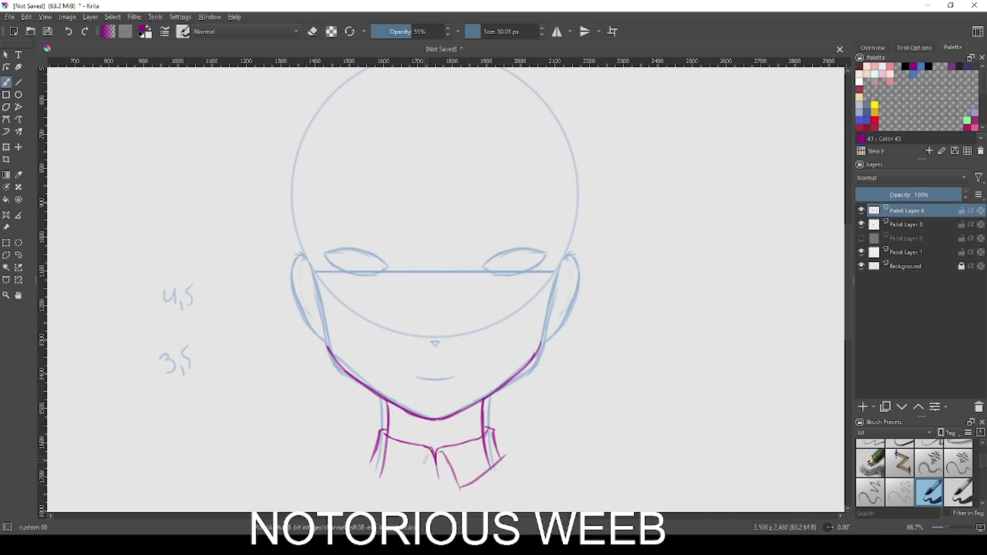
left_click_drag(373, 463, 409, 487)
key("ctrl+z")
key("ctrl+z")
mouse_move(423, 452)
left_mouse_down()
mouse_move(412, 487)
mouse_move(347, 481)
left_mouse_up()
left_click_drag(501, 461, 533, 473)
left_click_drag(435, 456, 443, 501)
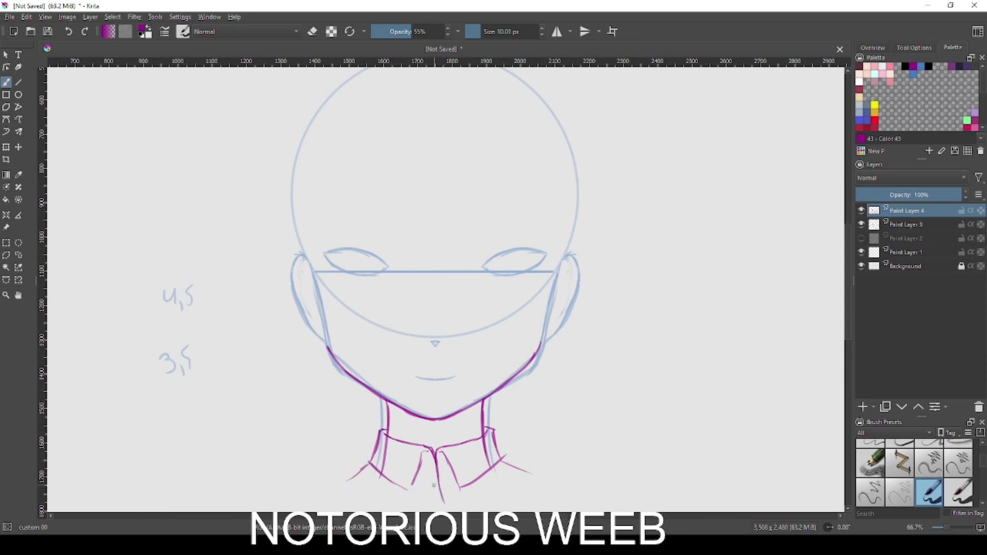
scroll(434, 485, "up", 3)
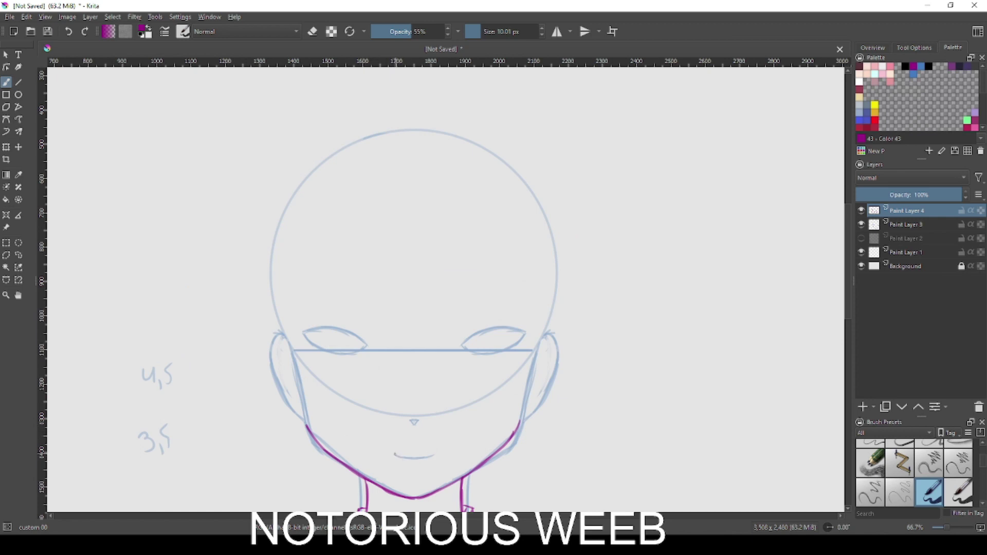
Ink the mouth and the left eye's upper lid and outer corner in magenta
left_click_drag(389, 453, 434, 453)
scroll(445, 361, "up", 1)
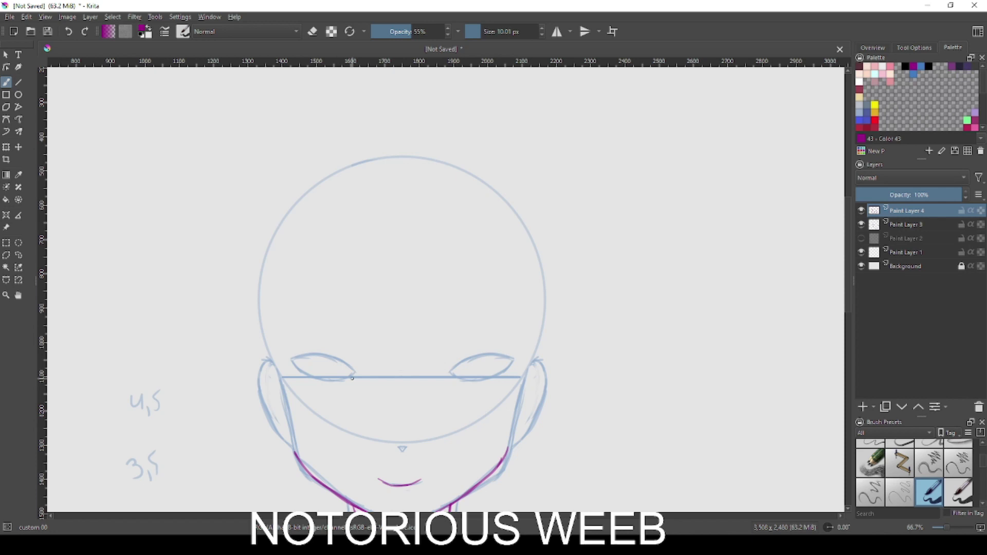
left_click_drag(291, 356, 356, 374)
key("ctrl+z")
left_click_drag(291, 355, 359, 371)
key("ctrl+z")
left_click_drag(291, 355, 362, 372)
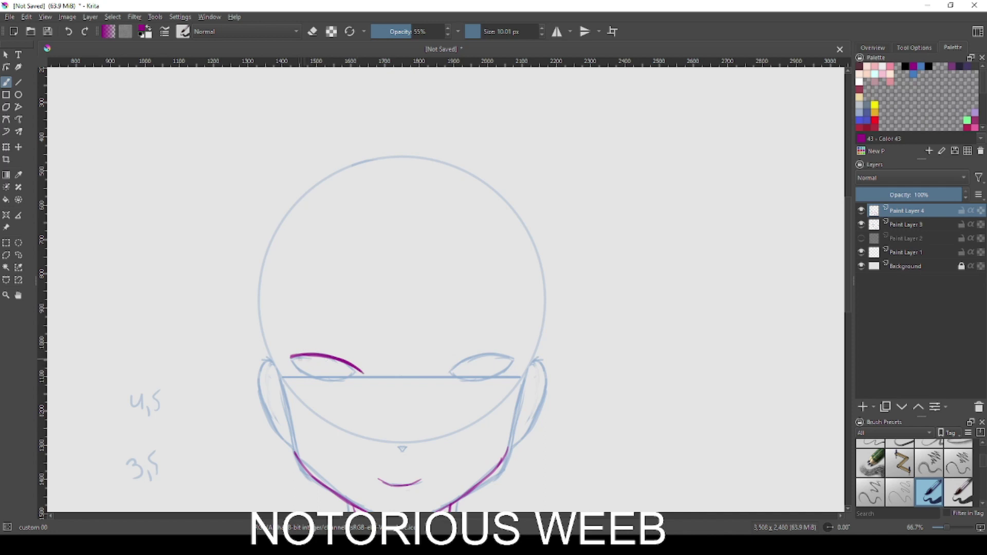
mouse_move(291, 355)
left_mouse_down()
mouse_move(293, 366)
mouse_move(361, 371)
left_mouse_up()
mouse_move(303, 356)
left_mouse_down()
mouse_move(307, 376)
mouse_move(332, 387)
mouse_move(345, 386)
mouse_move(349, 370)
left_mouse_up()
Outline the right eye with a small iris circle, and the left eye's lower part
left_click_drag(446, 373, 516, 356)
left_click_drag(440, 375, 481, 360)
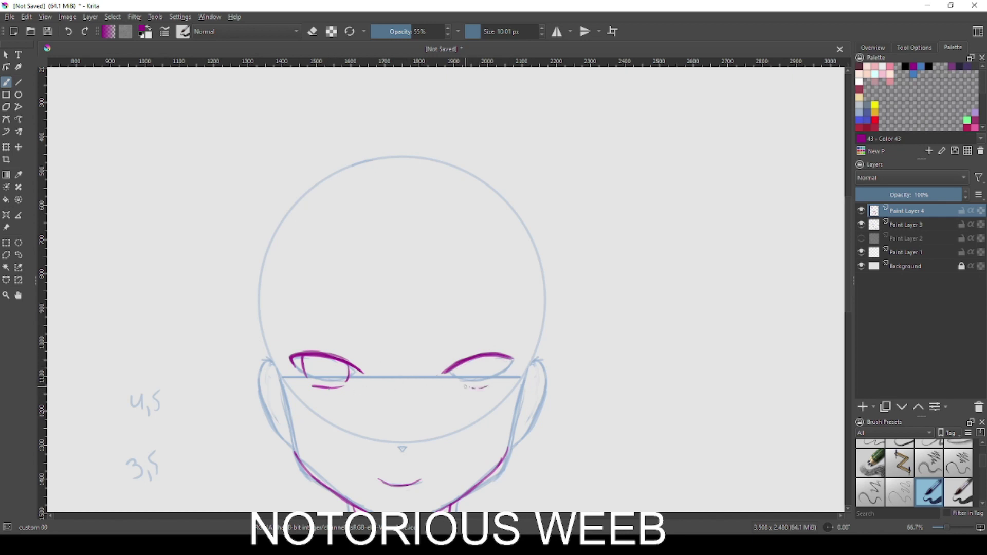
mouse_move(462, 387)
left_mouse_down()
mouse_move(489, 388)
mouse_move(464, 387)
left_mouse_up()
left_click_drag(502, 357, 503, 387)
left_click_drag(494, 361, 493, 362)
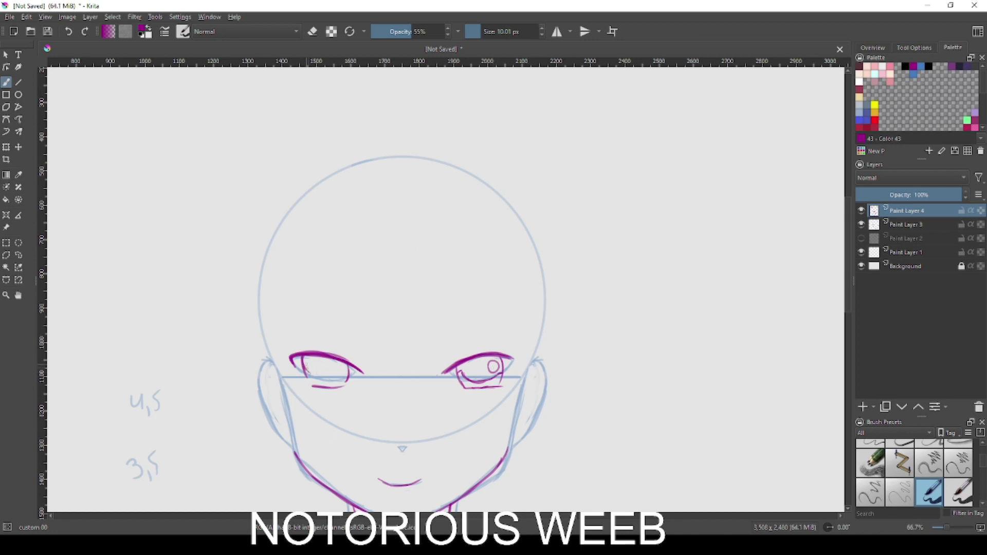
mouse_move(306, 363)
left_mouse_down()
mouse_move(333, 380)
mouse_move(335, 366)
left_mouse_up()
Select both eye interiors with contiguous selection and fill them with translucent magenta
key("ctrl+w")
left_click(335, 365)
key("b")
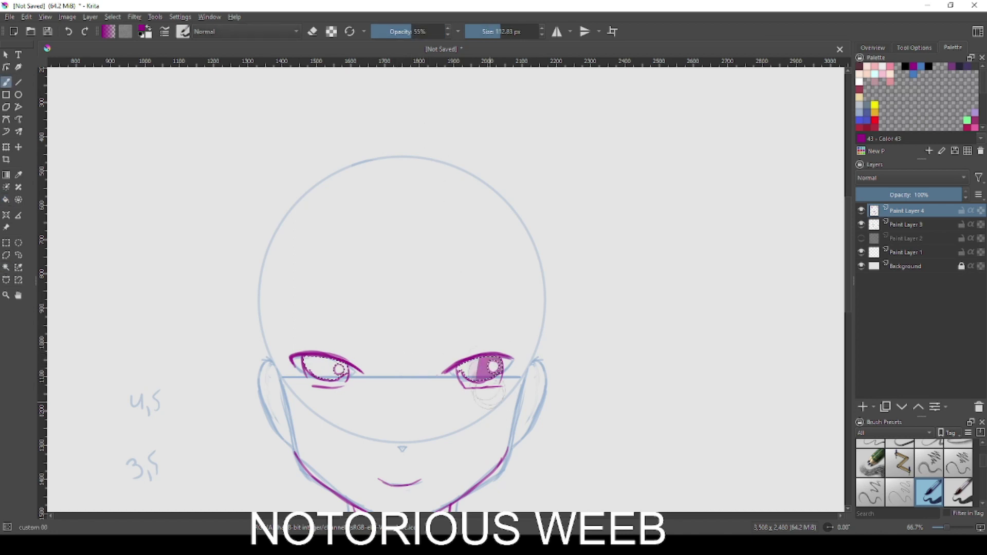
left_click_drag(411, 31, 387, 31)
key("ctrl+shift+BackSpace")
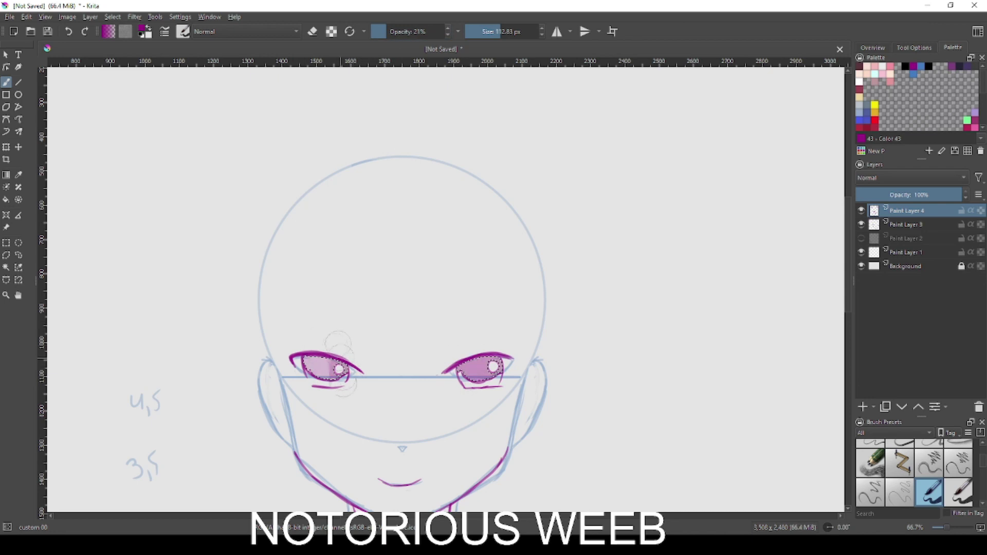
right_click(546, 316)
left_click(566, 344)
Clear the selection and paint pink shading under both eyes with a smaller brush
key("bracketleft")
key("bracketleft")
key("bracketleft")
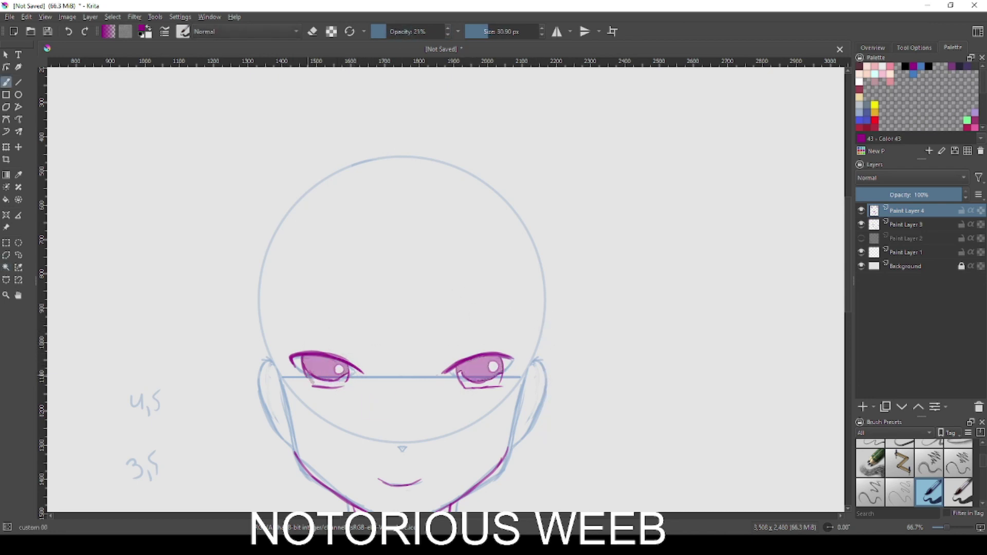
key("ctrl+z")
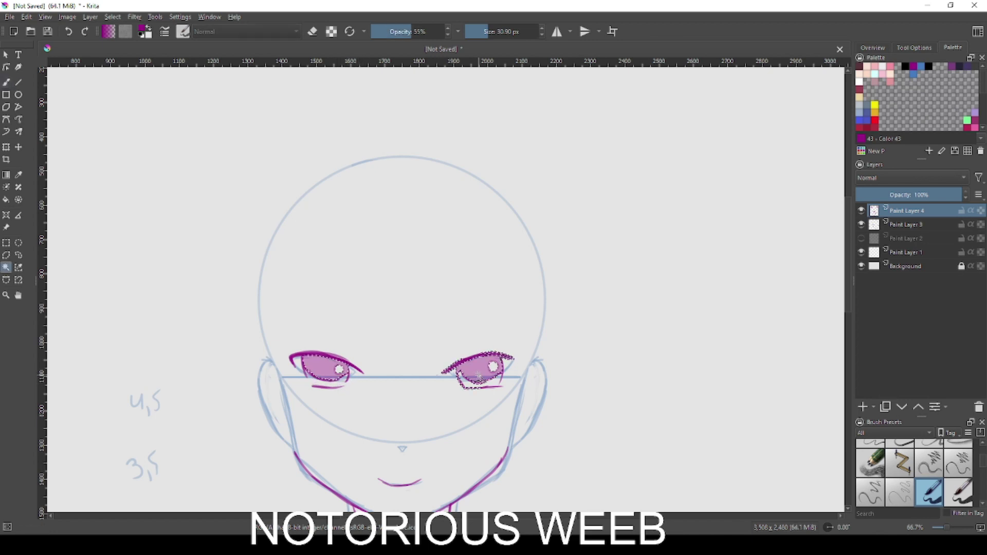
right_click(418, 314)
left_click(449, 347)
left_click_drag(461, 383, 502, 380)
left_click_drag(345, 380, 305, 385)
left_click_drag(412, 31, 476, 32)
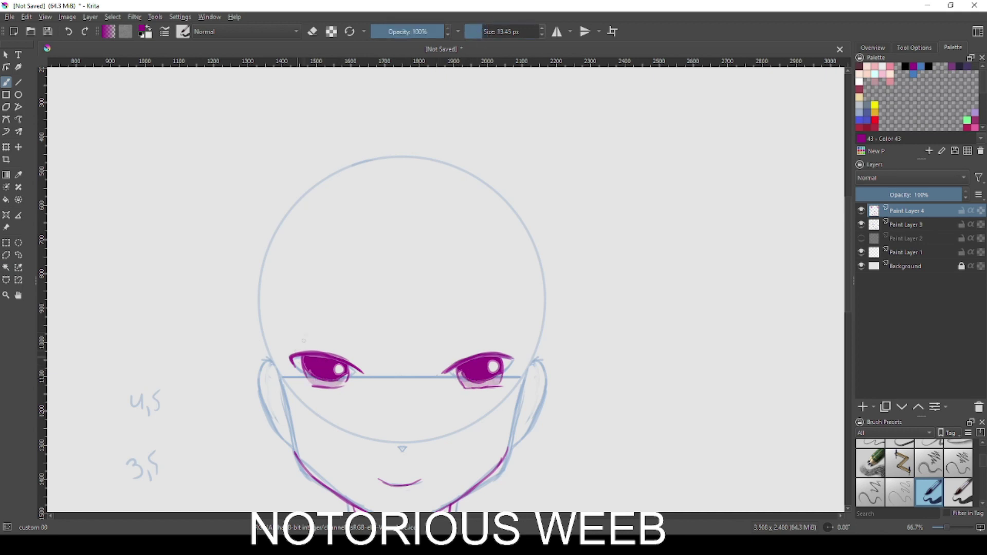
Darken the tops of both irises and lower the brush opacity to about half
left_click_drag(307, 360, 339, 366)
left_click_drag(461, 368, 495, 357)
left_click_drag(450, 329, 504, 319)
key("ctrl+z")
left_click(409, 32)
Draw thin 9 px eyebrows above both eyes and a short lash above the right eye
left_click_drag(439, 334, 501, 323)
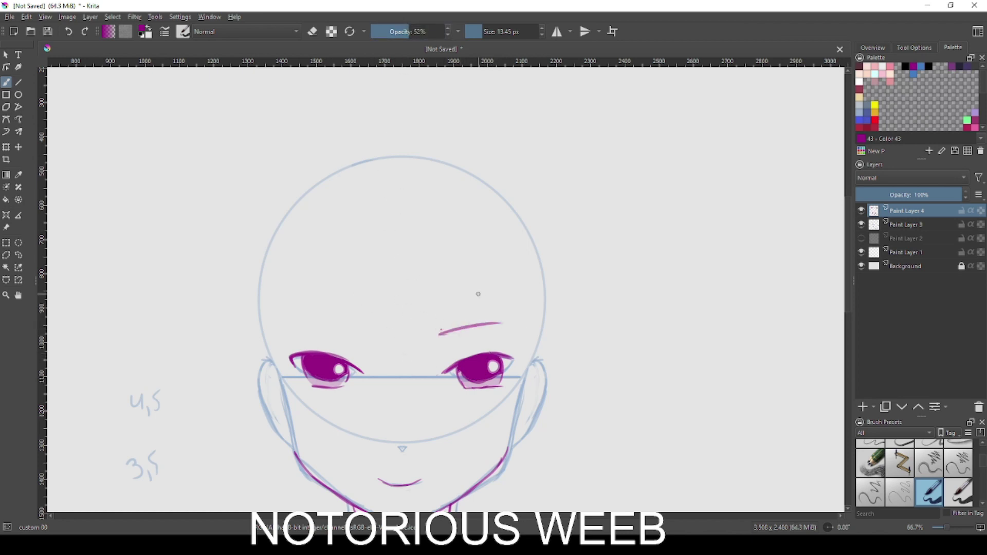
key("bracketleft")
key("bracketleft")
key("bracketleft")
key("ctrl+z")
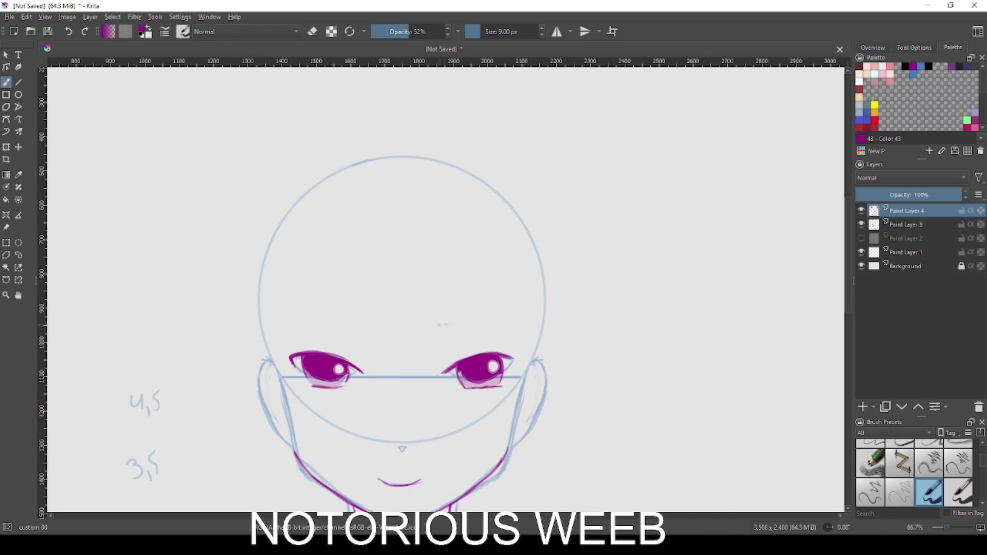
left_click_drag(436, 333, 507, 326)
left_click_drag(449, 359, 467, 354)
left_click_drag(299, 319, 368, 334)
key("ctrl+z")
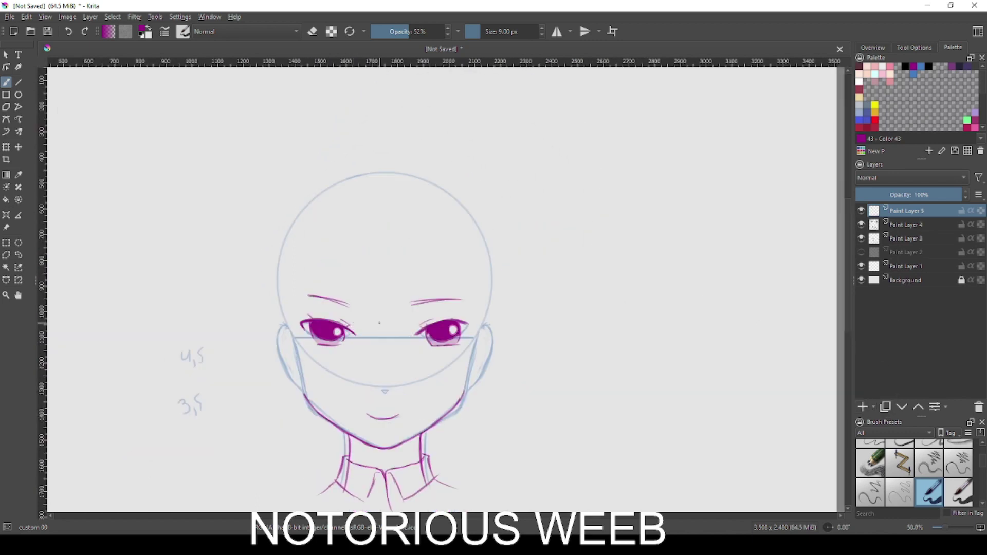
Try forehead and cheek strokes, undoing each, and restore full brush opacity
left_click_drag(390, 251, 454, 260)
key("ctrl+z")
key("o")
key("o")
key("o")
left_click_drag(297, 323, 324, 404)
key("ctrl+z")
left_click_drag(301, 284, 315, 385)
key("ctrl+z")
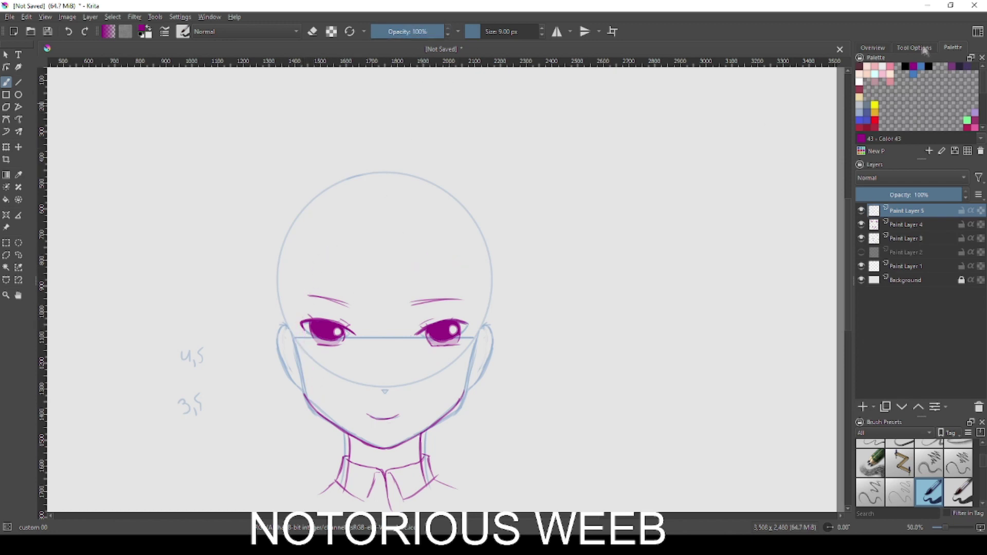
Sketch magenta hair strands down the left side of the face, shrinking the brush to 7 px
left_click(925, 48)
left_click_drag(332, 261, 301, 321)
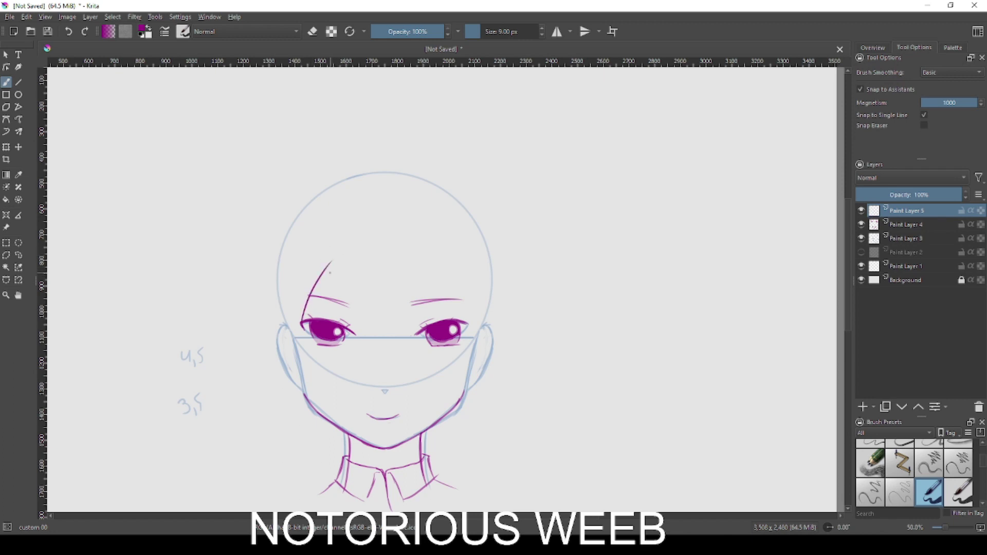
left_click_drag(301, 280, 327, 410)
mouse_move(296, 379)
left_mouse_down()
mouse_move(314, 409)
mouse_move(336, 415)
mouse_move(299, 411)
left_mouse_up()
key("bracketleft")
key("bracketleft")
left_click_drag(286, 367, 289, 397)
left_click_drag(273, 251, 280, 336)
key("ctrl+z")
left_click_drag(273, 252, 279, 414)
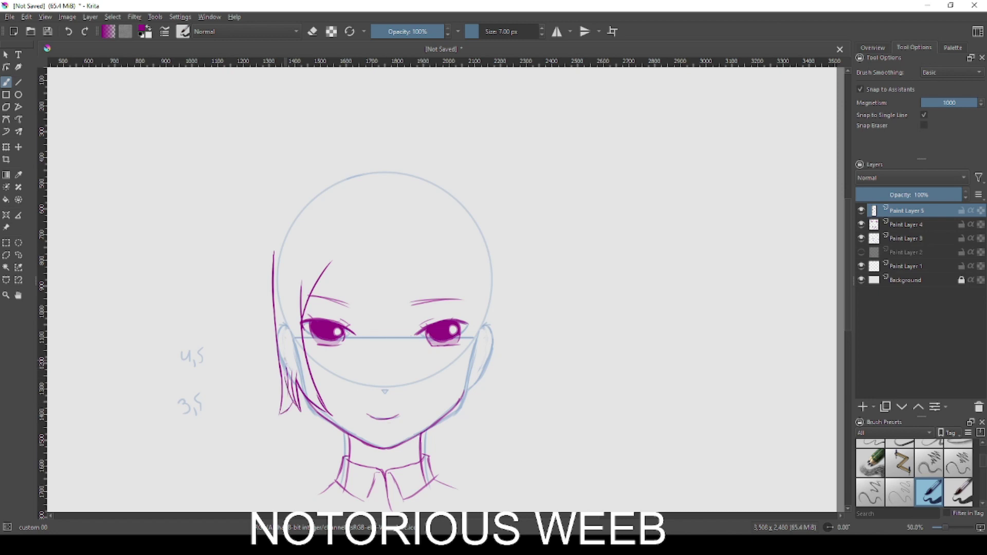
At 71% opacity, curve the left hair outline up and sketch the first bangs across the brow
key("o")
key("o")
key("o")
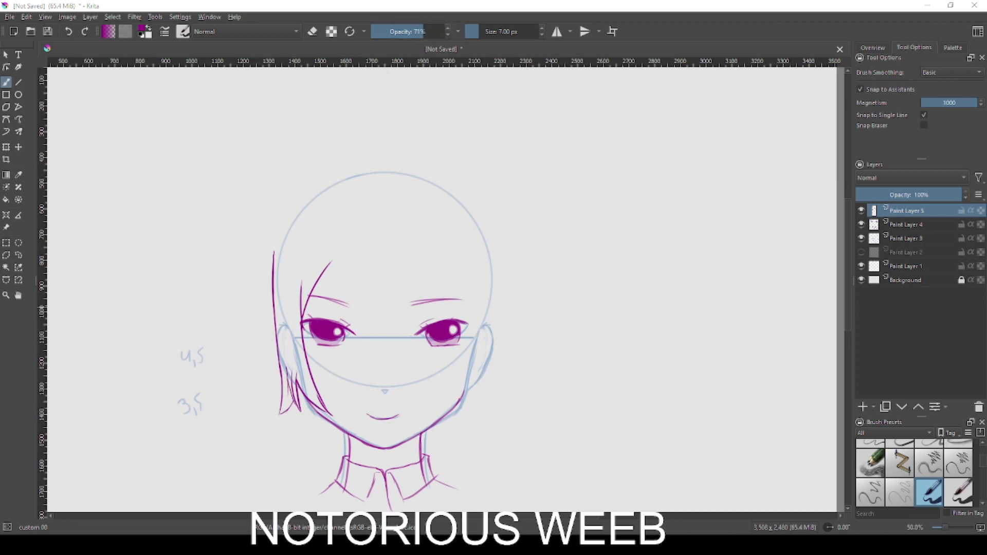
mouse_move(273, 264)
left_mouse_down()
mouse_move(295, 203)
mouse_move(323, 184)
left_mouse_up()
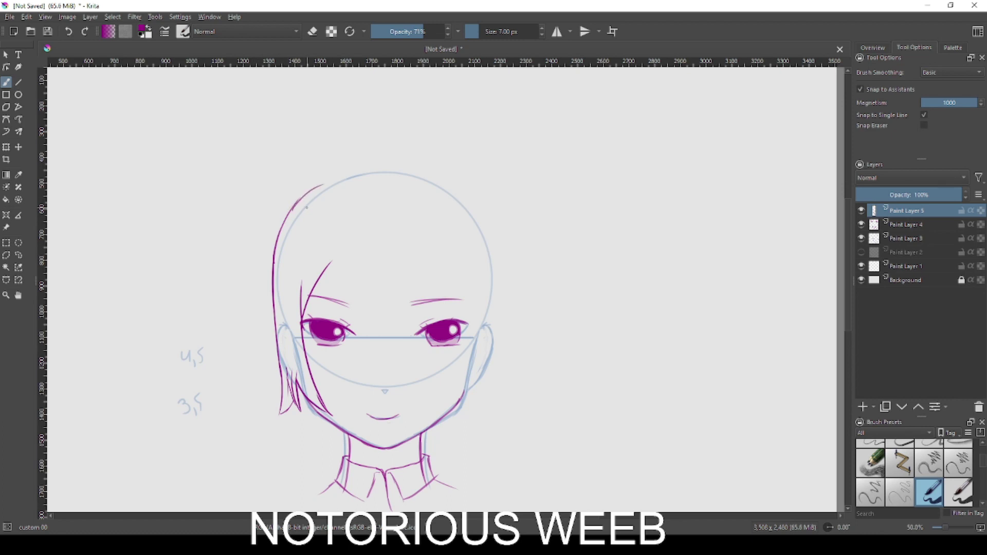
left_click_drag(340, 236, 325, 315)
mouse_move(363, 286)
left_mouse_down()
mouse_move(327, 319)
mouse_move(342, 311)
mouse_move(359, 344)
left_mouse_up()
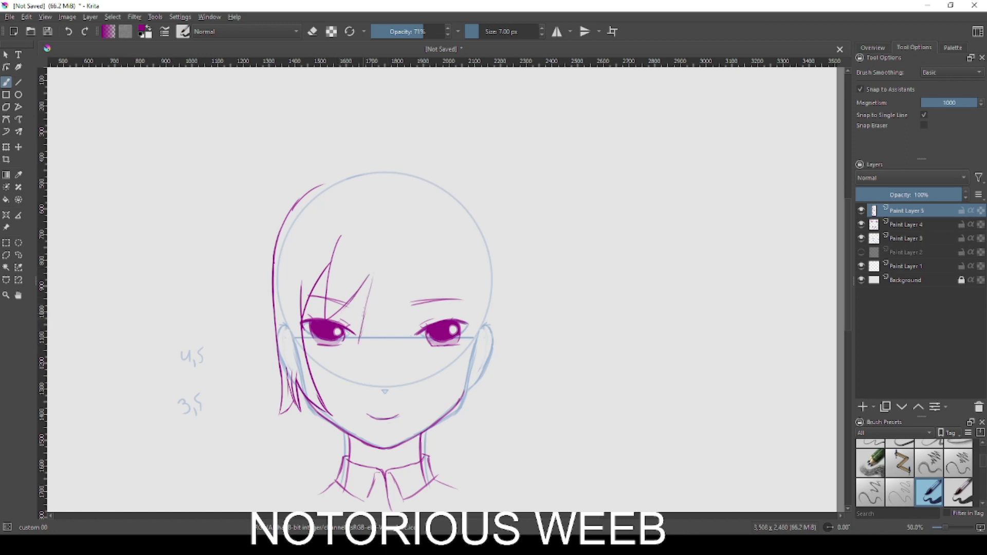
mouse_move(375, 255)
left_mouse_down()
mouse_move(359, 336)
mouse_move(385, 306)
left_mouse_up()
mouse_move(360, 339)
left_mouse_down()
mouse_move(394, 295)
mouse_move(379, 337)
left_mouse_up()
Sketch bangs near the face centre and above the right eye, undoing misplaced strokes
key("ctrl+z")
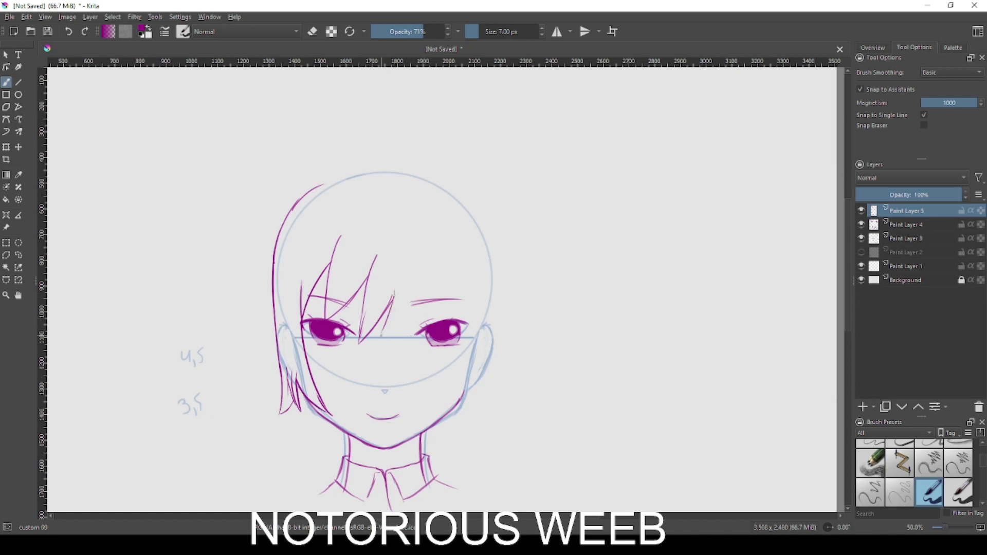
left_click_drag(406, 280, 390, 325)
key("ctrl+z")
key("ctrl+z")
left_click_drag(407, 276, 404, 307)
key("ctrl+z")
left_click_drag(410, 274, 406, 299)
left_click_drag(418, 241, 404, 306)
left_click_drag(418, 252, 450, 295)
key("ctrl+z")
mouse_move(417, 251)
left_mouse_down()
mouse_move(465, 305)
mouse_move(417, 251)
mouse_move(466, 346)
mouse_move(452, 397)
left_mouse_up()
key("ctrl+z")
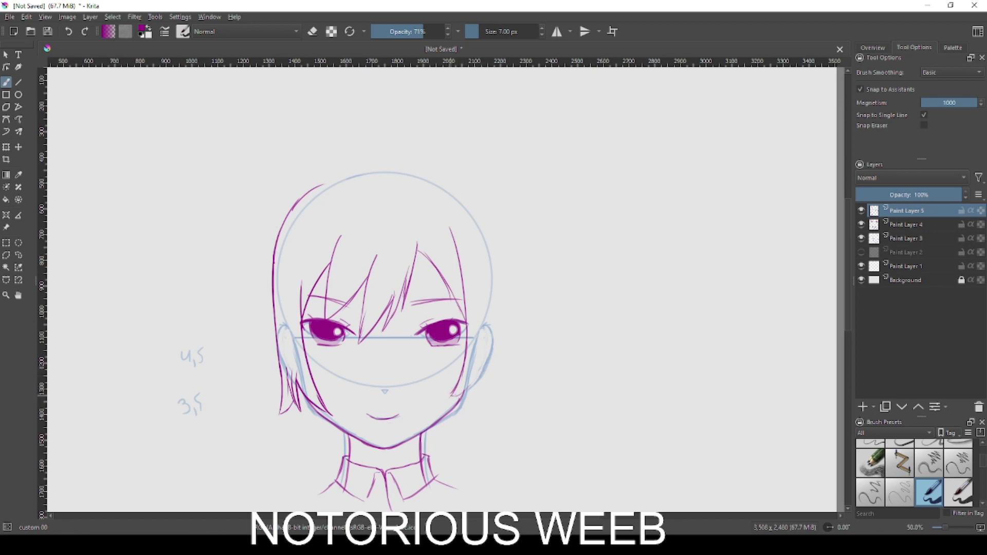
Sketch the right-side hair outline and the top arc of the hair over the head
left_click_drag(487, 345, 481, 398)
key("ctrl+z")
left_click_drag(487, 347, 485, 383)
mouse_move(454, 209)
left_mouse_down()
mouse_move(489, 269)
mouse_move(483, 387)
left_mouse_up()
left_click_drag(476, 215, 493, 270)
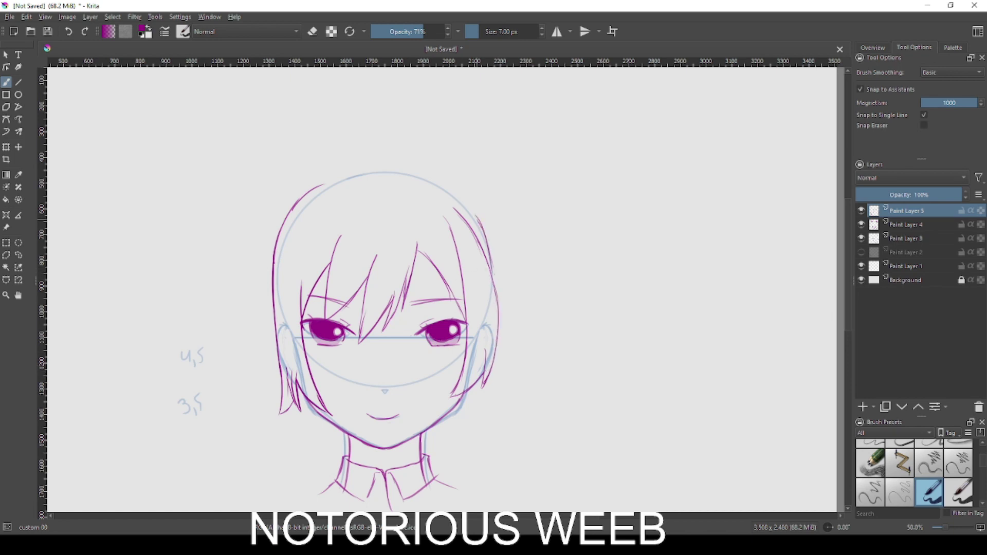
left_click_drag(446, 200, 463, 216)
left_click_drag(382, 154, 479, 196)
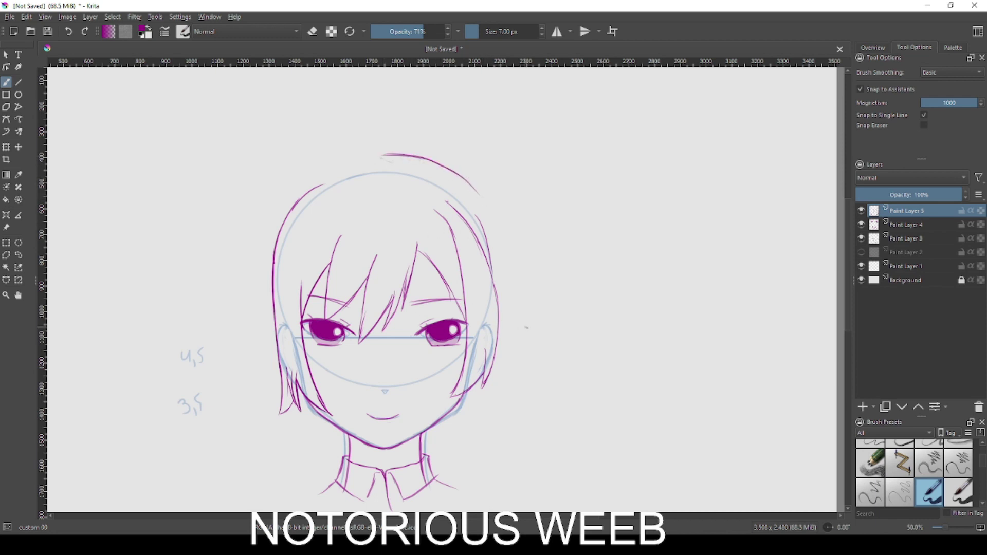
mouse_move(478, 195)
left_mouse_down()
mouse_move(553, 331)
mouse_move(537, 347)
mouse_move(548, 378)
left_mouse_up()
Redraw the spiky hair tips on the right and a small stroke near the right jaw
key("ctrl+z")
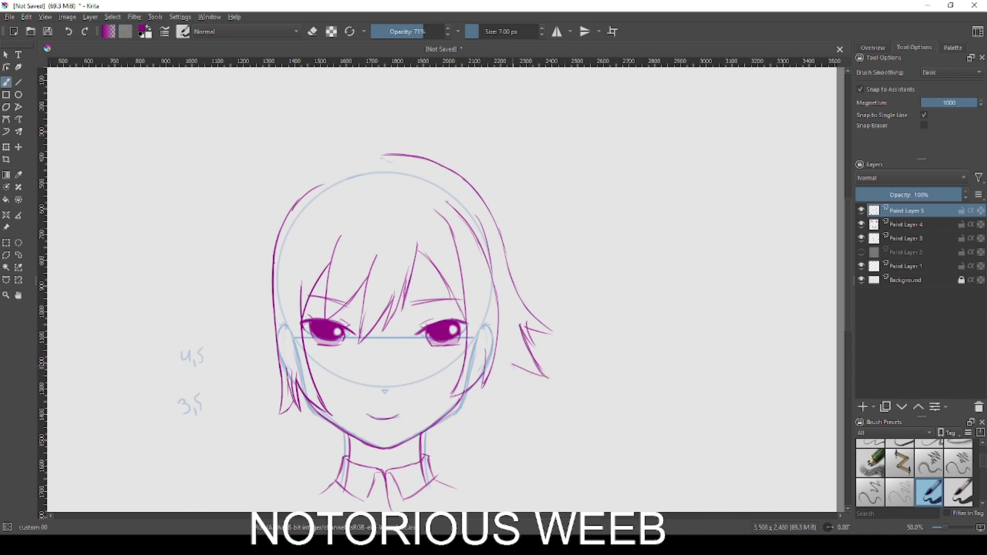
key("ctrl+z")
mouse_move(512, 366)
left_mouse_down()
mouse_move(532, 390)
mouse_move(517, 403)
left_mouse_up()
left_click_drag(469, 403, 465, 411)
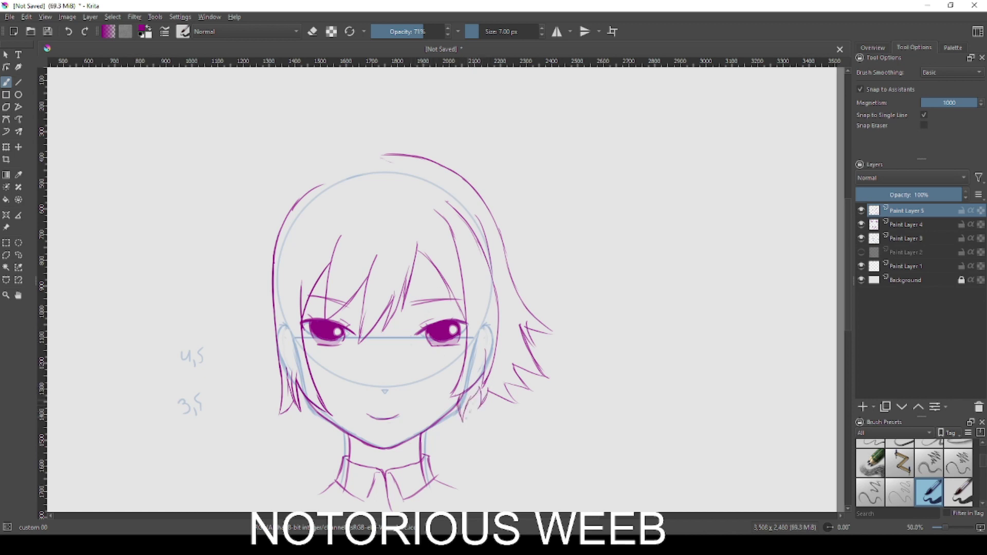
Arc the hair over the top from the left and add flicked spiky tips on the lower left
left_click_drag(261, 246, 390, 154)
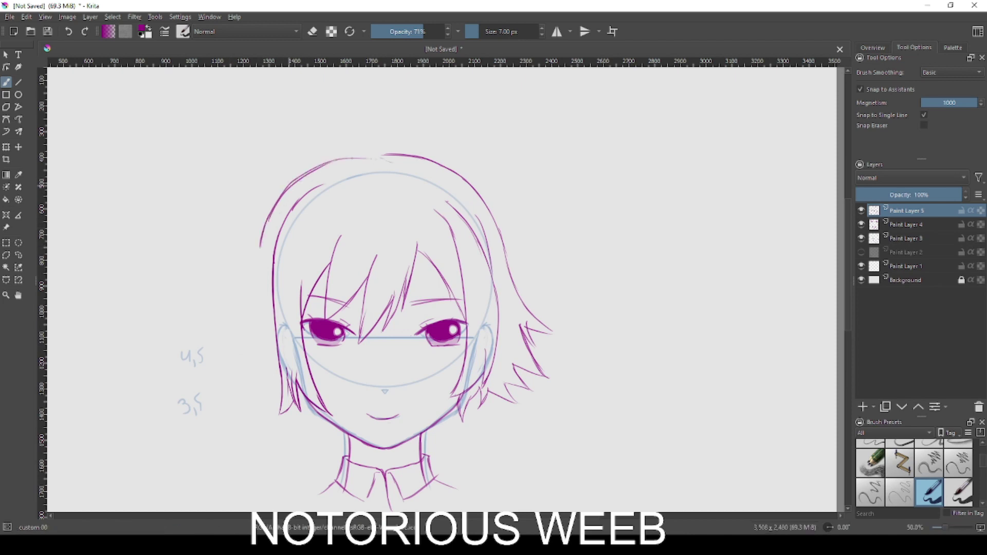
left_click_drag(261, 226, 254, 266)
left_click_drag(261, 229, 224, 355)
key("ctrl+z")
mouse_move(242, 318)
left_mouse_down()
mouse_move(220, 350)
mouse_move(252, 341)
left_mouse_up()
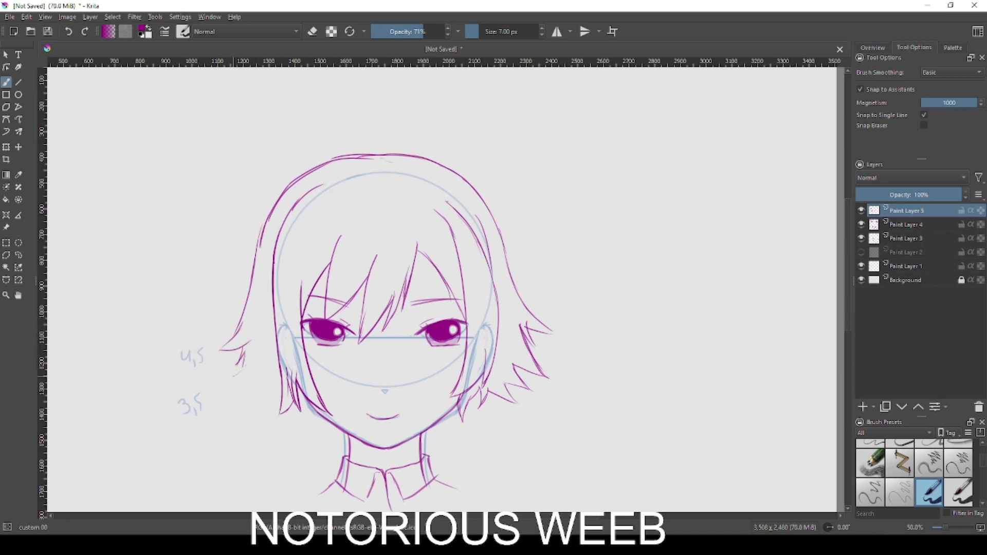
left_click_drag(234, 377, 265, 363)
mouse_move(270, 395)
left_mouse_down()
mouse_move(283, 375)
mouse_move(272, 391)
mouse_move(267, 365)
mouse_move(263, 374)
left_mouse_up()
Try hair strokes under the left cheek and near the right jaw, undoing both
key("ctrl+z")
mouse_move(307, 403)
left_mouse_down()
mouse_move(313, 438)
mouse_move(337, 444)
left_mouse_up()
key("ctrl+z")
key("ctrl+z")
key("ctrl+z")
mouse_move(440, 421)
left_mouse_down()
mouse_move(447, 445)
mouse_move(460, 446)
mouse_move(441, 447)
left_mouse_up()
key("ctrl+z")
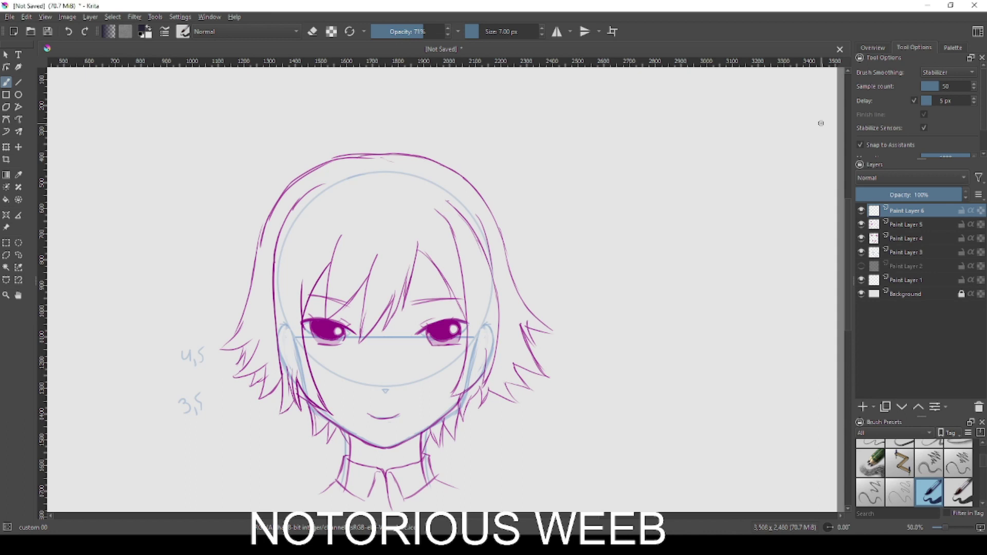
Fade the magenta sketch, then ink the left jaw and cheek line with a full-opacity 10 px brush
left_click(862, 238)
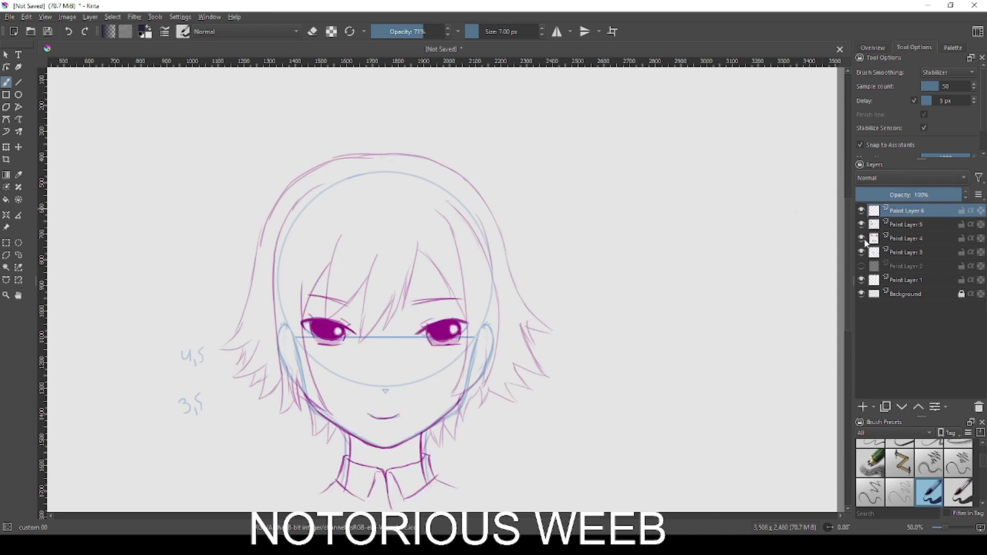
left_click(441, 32)
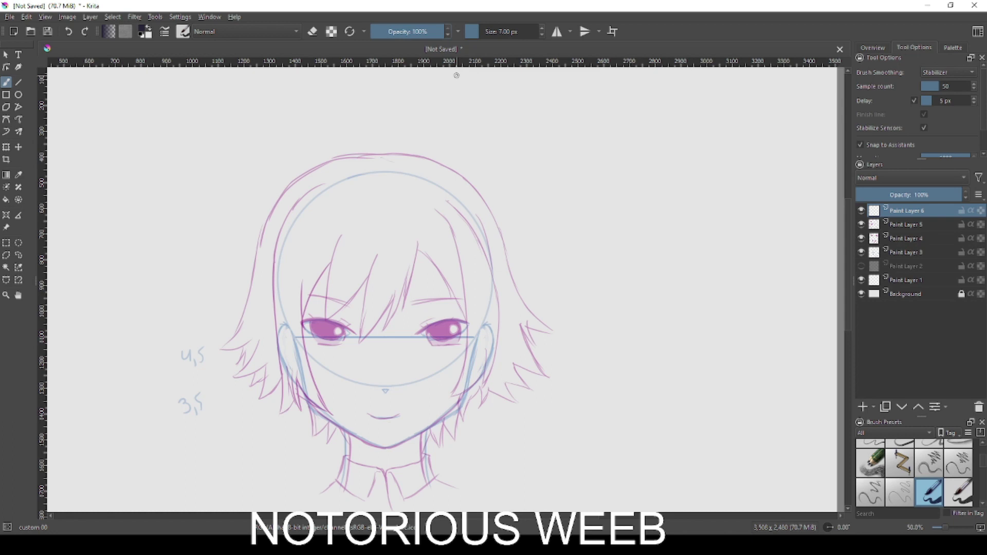
key("bracketright")
mouse_move(358, 438)
left_mouse_down()
mouse_move(316, 410)
mouse_move(376, 446)
mouse_move(443, 417)
left_mouse_up()
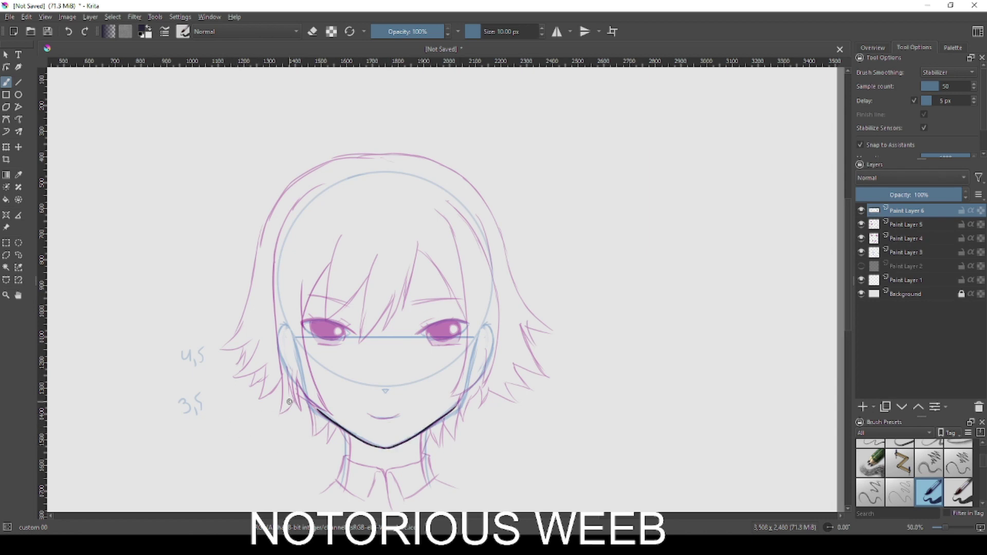
left_click_drag(294, 379, 342, 417)
key("ctrl+z")
mouse_move(299, 379)
left_mouse_down()
mouse_move(337, 416)
mouse_move(322, 404)
mouse_move(335, 415)
mouse_move(302, 321)
left_mouse_up()
key("ctrl+z")
key("ctrl+z")
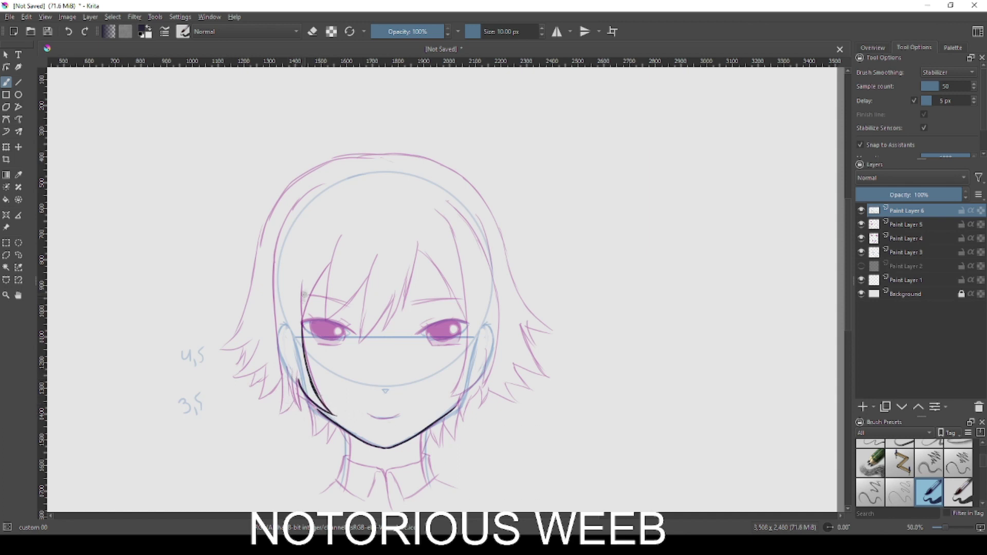
left_click_drag(309, 270, 302, 323)
mouse_move(304, 396)
left_mouse_down()
mouse_move(332, 414)
mouse_move(302, 364)
mouse_move(299, 403)
left_mouse_up()
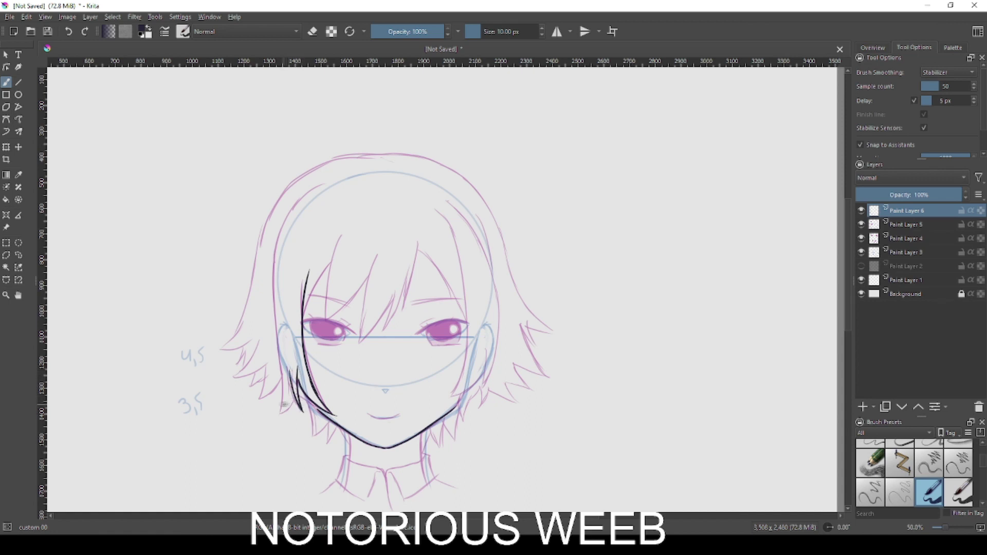
Ink strands by the lower-left jaw, the left hair outline, and a strand beside the left eye
left_click_drag(286, 364, 284, 401)
key("ctrl+z")
key("ctrl+z")
mouse_move(280, 363)
left_mouse_down()
mouse_move(291, 406)
mouse_move(281, 410)
left_mouse_up()
left_click_drag(279, 360, 294, 207)
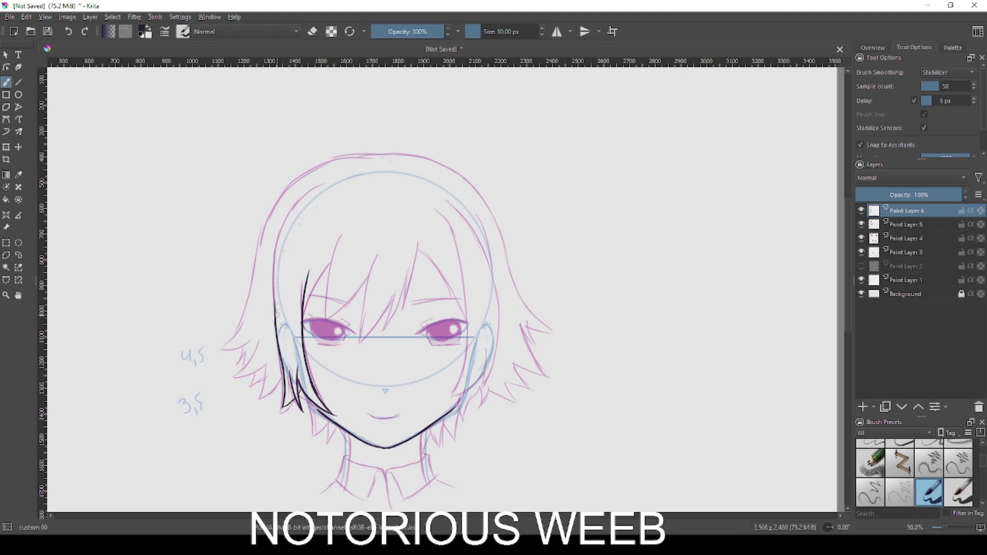
left_click_drag(275, 263, 309, 193)
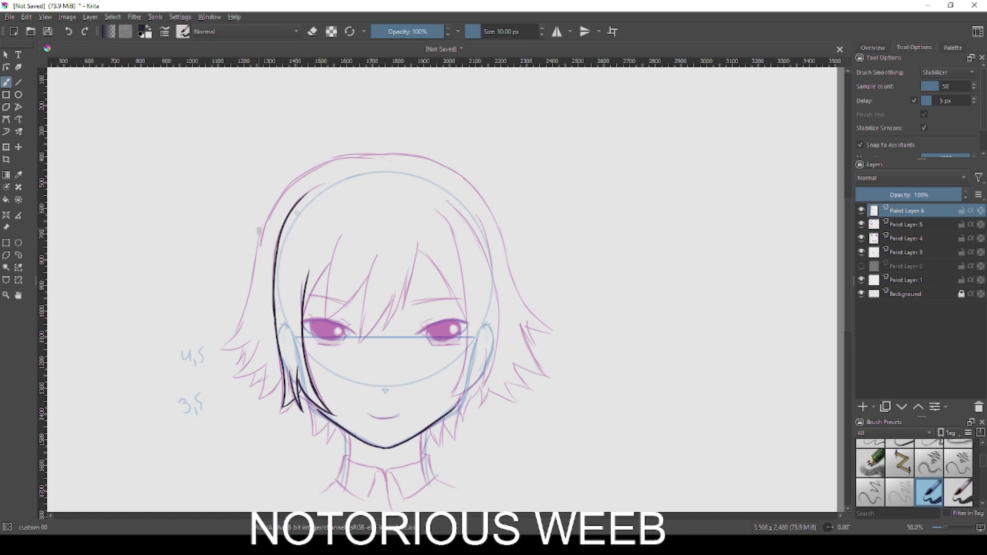
left_click_drag(304, 316, 338, 263)
left_click_drag(327, 307, 325, 317)
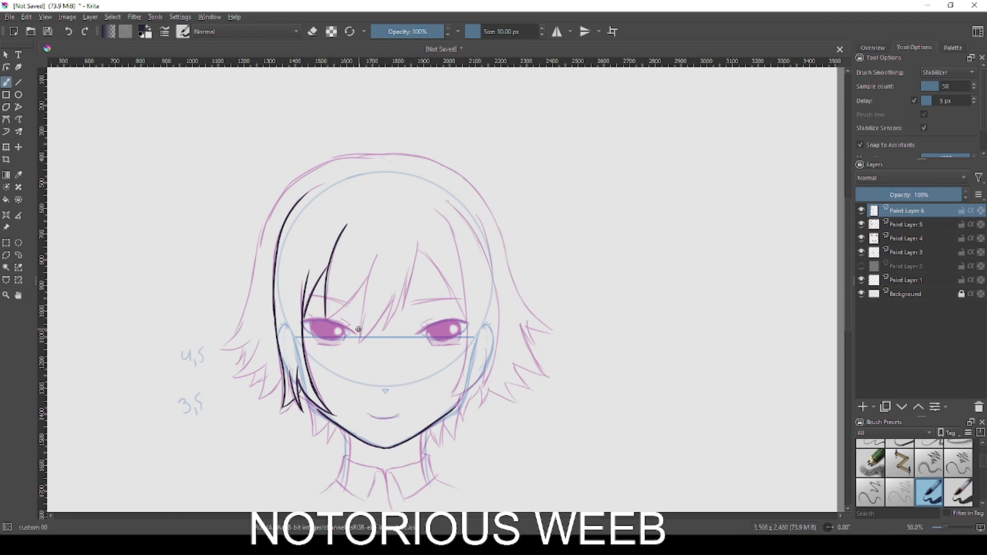
Ink the bangs falling toward the left eye, between the eyes and toward the right eye
left_click_drag(368, 271, 338, 309)
left_click_drag(379, 252, 366, 335)
left_click_drag(373, 279, 362, 335)
left_click_drag(403, 280, 378, 324)
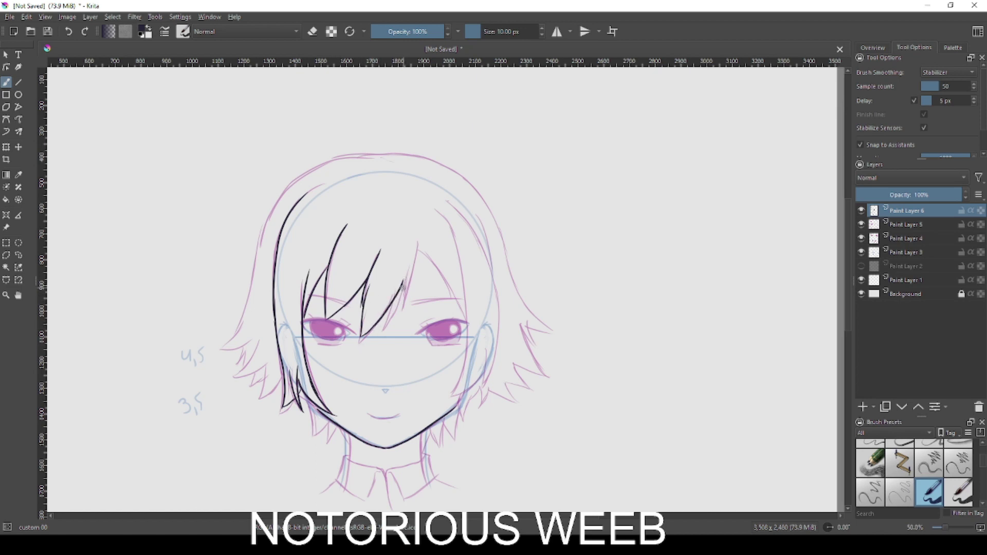
left_click_drag(399, 290, 388, 322)
left_click_drag(417, 256, 404, 313)
key("ctrl+z")
left_click_drag(415, 264, 406, 306)
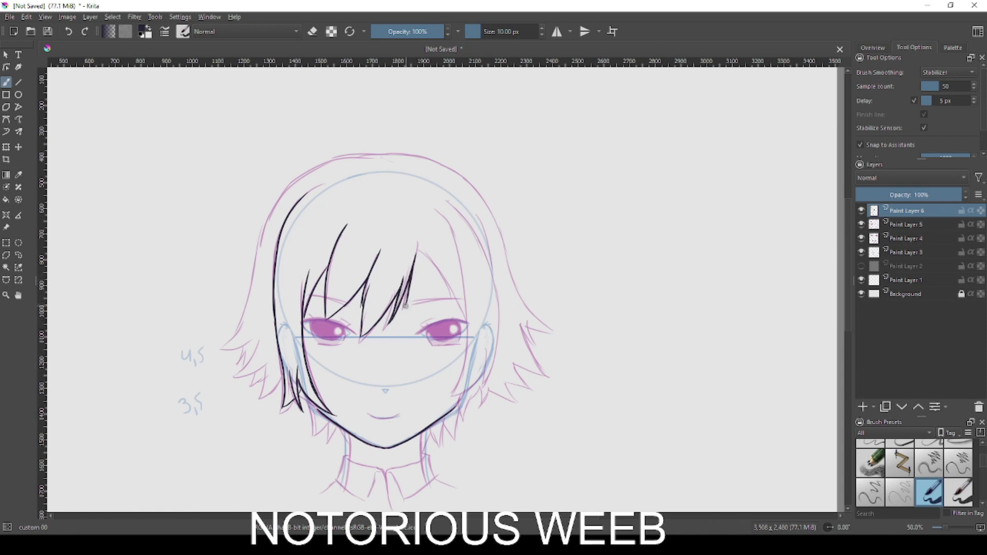
Ink the forehead fringe strands and the strands right of the fringe, redrawing the long one shorter
left_click_drag(417, 236, 413, 263)
left_click_drag(342, 246, 358, 214)
mouse_move(408, 306)
left_mouse_down()
mouse_move(417, 256)
mouse_move(404, 314)
left_mouse_up()
left_click_drag(432, 226, 411, 286)
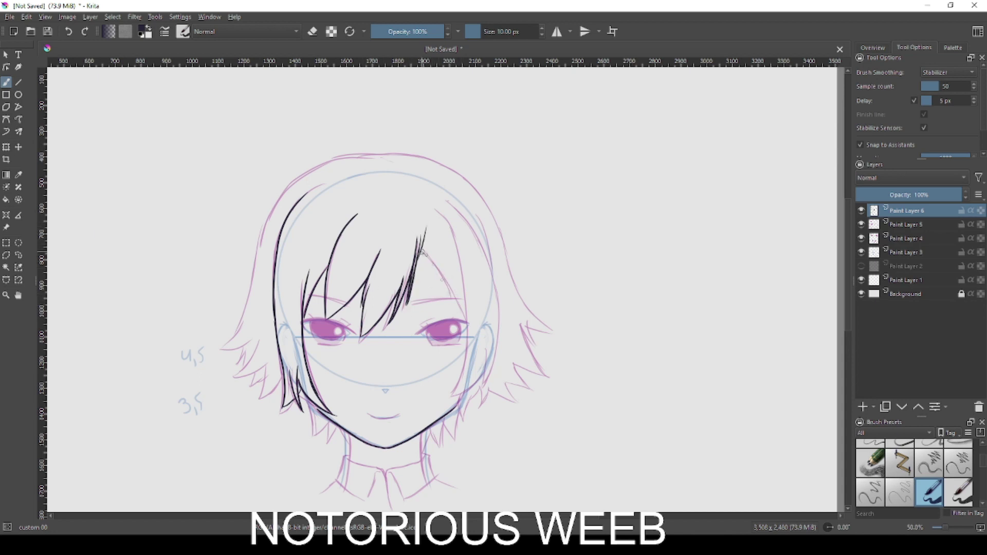
left_click_drag(426, 253, 470, 337)
key("ctrl+z")
left_click_drag(422, 251, 465, 311)
left_click_drag(433, 202, 465, 260)
key("ctrl+z")
mouse_move(433, 201)
left_mouse_down()
mouse_move(455, 241)
mouse_move(469, 342)
mouse_move(450, 408)
left_mouse_up()
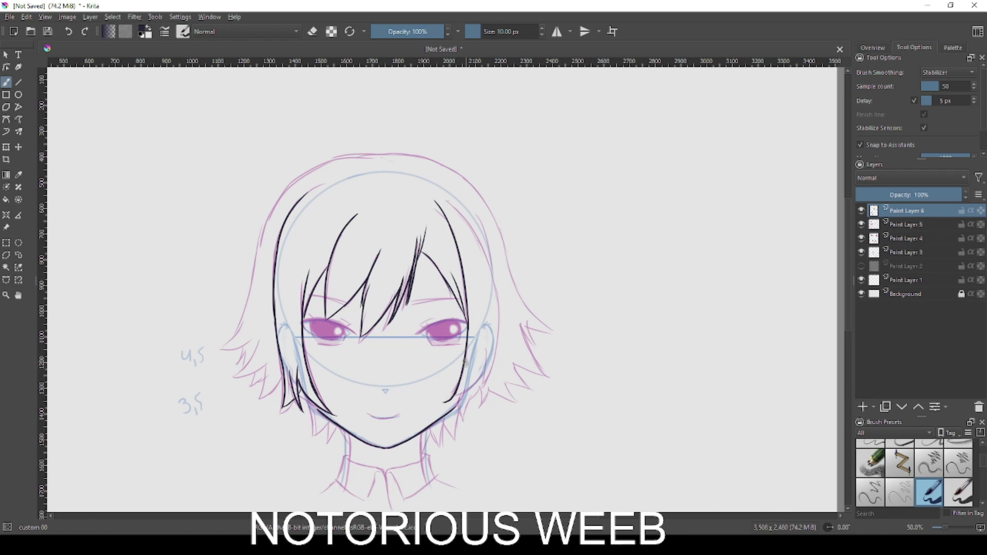
Ink the lower right jaw and the right face edge from the ear upward
left_click_drag(485, 369, 448, 401)
left_click_drag(486, 350, 475, 397)
key("ctrl+z")
left_click_drag(486, 349, 476, 395)
left_click_drag(497, 327, 476, 394)
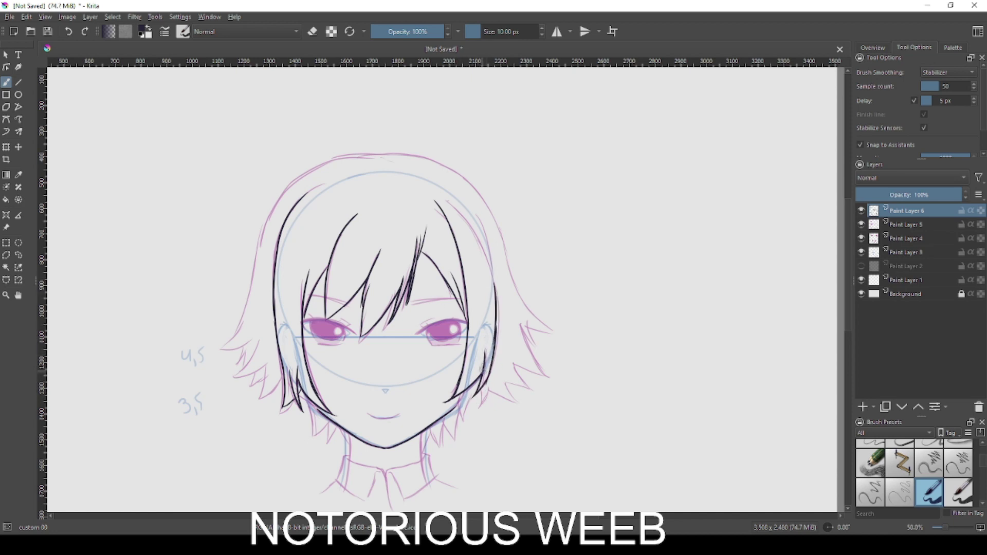
left_click_drag(492, 274, 490, 337)
Ink the hair strands and outer outline along the right of the head
left_click_drag(448, 194, 488, 257)
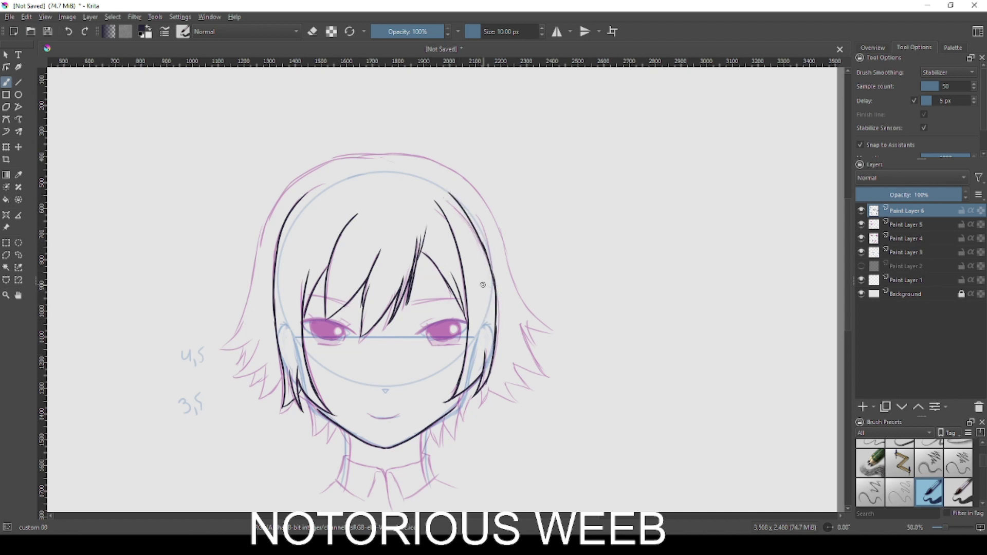
left_click_drag(477, 206, 495, 290)
left_click_drag(451, 199, 483, 259)
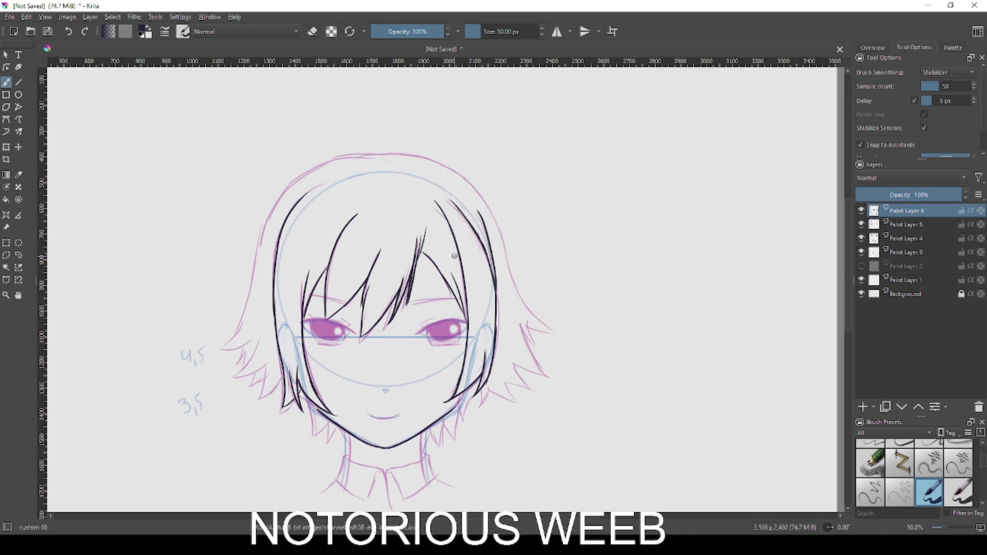
left_click_drag(477, 194, 494, 233)
mouse_move(490, 353)
left_mouse_down()
mouse_move(507, 365)
mouse_move(495, 325)
mouse_move(514, 351)
mouse_move(499, 336)
left_mouse_up()
key("ctrl+z")
left_click_drag(479, 195, 511, 272)
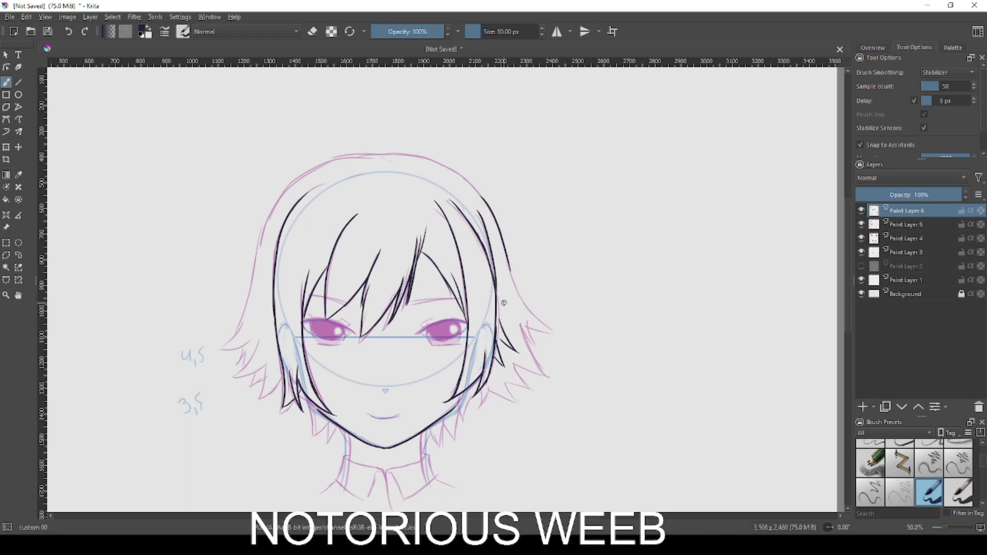
Ink the flared spiky tip of the right hair with spikes beneath it
left_click_drag(543, 336, 562, 338)
mouse_move(514, 293)
left_mouse_down()
mouse_move(562, 338)
mouse_move(539, 354)
left_mouse_up()
key("e")
key("e")
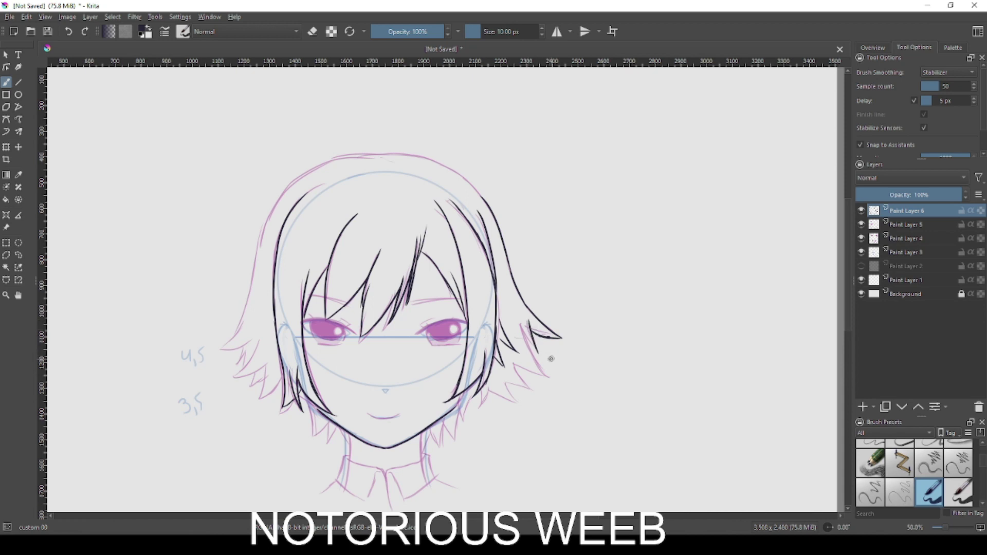
left_click_drag(523, 324, 546, 373)
mouse_move(514, 369)
left_mouse_down()
mouse_move(554, 381)
mouse_move(534, 395)
mouse_move(499, 395)
mouse_move(519, 405)
left_mouse_up()
key("ctrl+z")
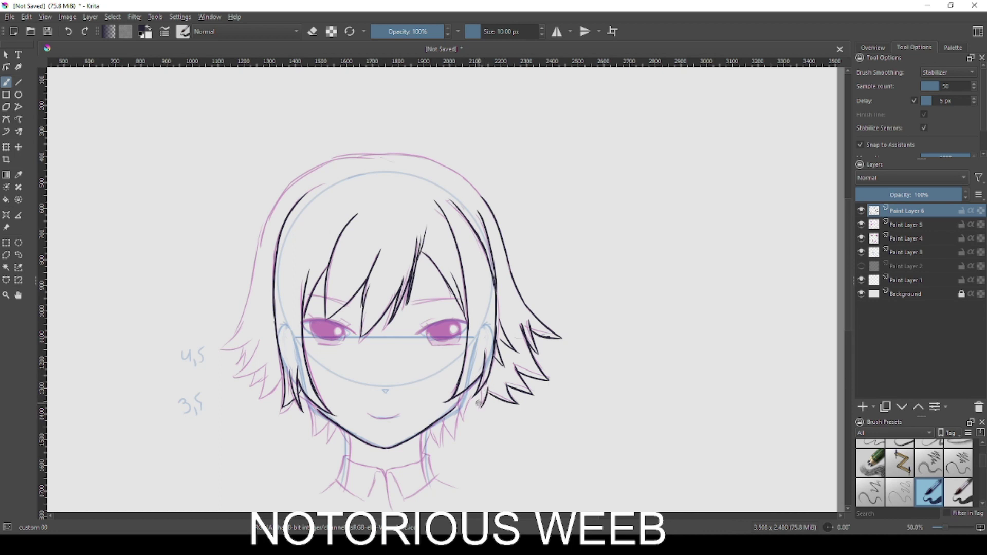
Ink strands toward the right cheek and jaw, then the top outline of the head
mouse_move(491, 386)
left_mouse_down()
mouse_move(479, 415)
mouse_move(463, 420)
left_mouse_up()
mouse_move(459, 441)
left_mouse_down()
mouse_move(470, 422)
mouse_move(449, 421)
mouse_move(446, 443)
mouse_move(430, 426)
mouse_move(426, 458)
left_mouse_up()
key("ctrl+z")
left_click_drag(424, 458, 435, 428)
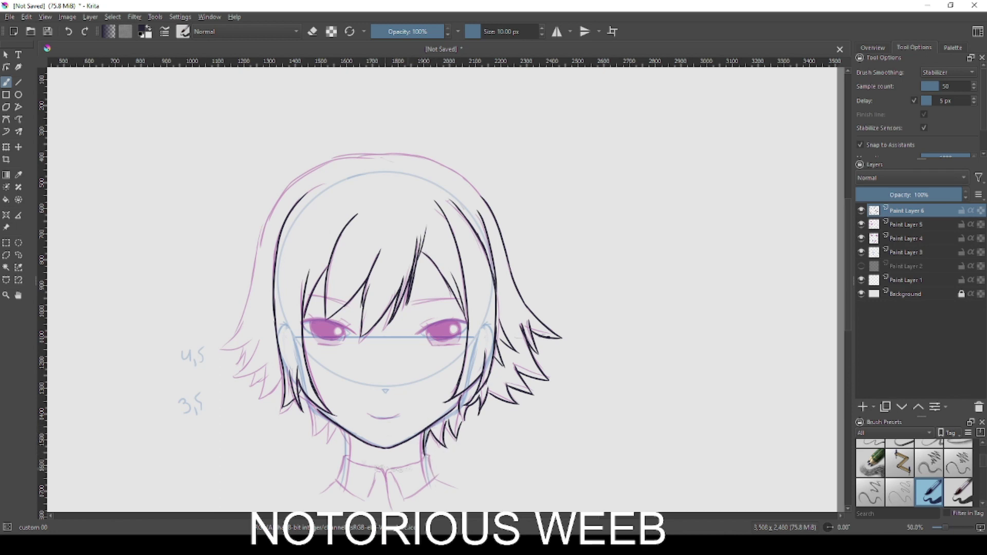
left_click_drag(406, 154, 478, 193)
Ink the upper-left head outline, the left hair lock and short strands by the lower-left jaw
mouse_move(259, 245)
left_mouse_down()
mouse_move(371, 164)
mouse_move(409, 153)
left_mouse_up()
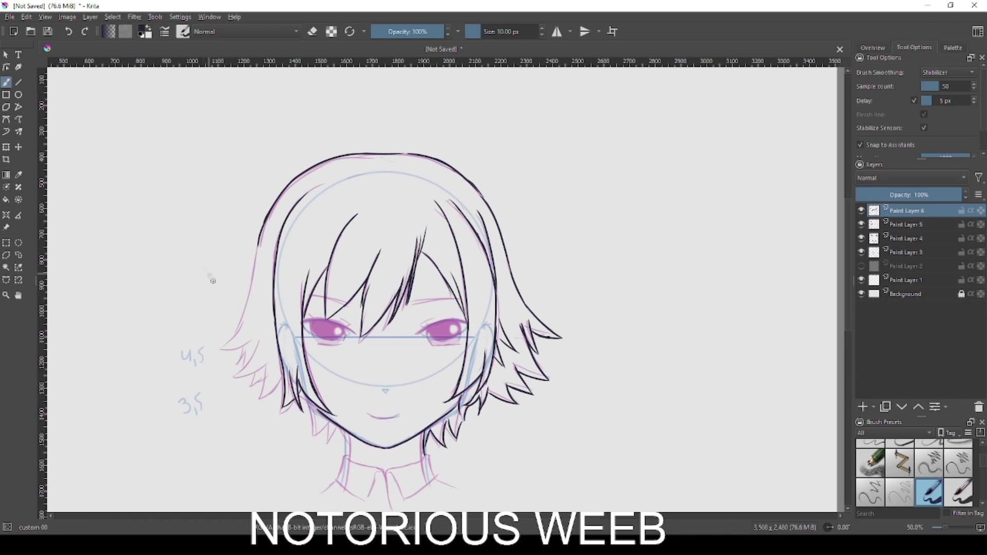
mouse_move(259, 247)
left_mouse_down()
mouse_move(221, 350)
mouse_move(256, 342)
mouse_move(258, 330)
mouse_move(234, 379)
mouse_move(274, 354)
left_mouse_up()
key("ctrl+z")
key("ctrl+z")
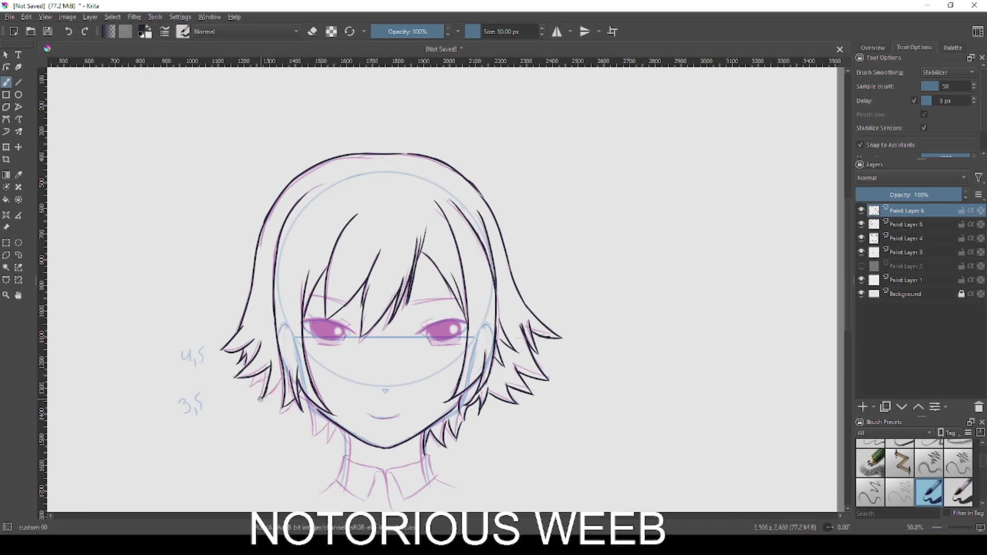
key("e")
key("e")
key("e")
key("e")
left_click_drag(267, 353, 275, 264)
left_click_drag(307, 399, 315, 437)
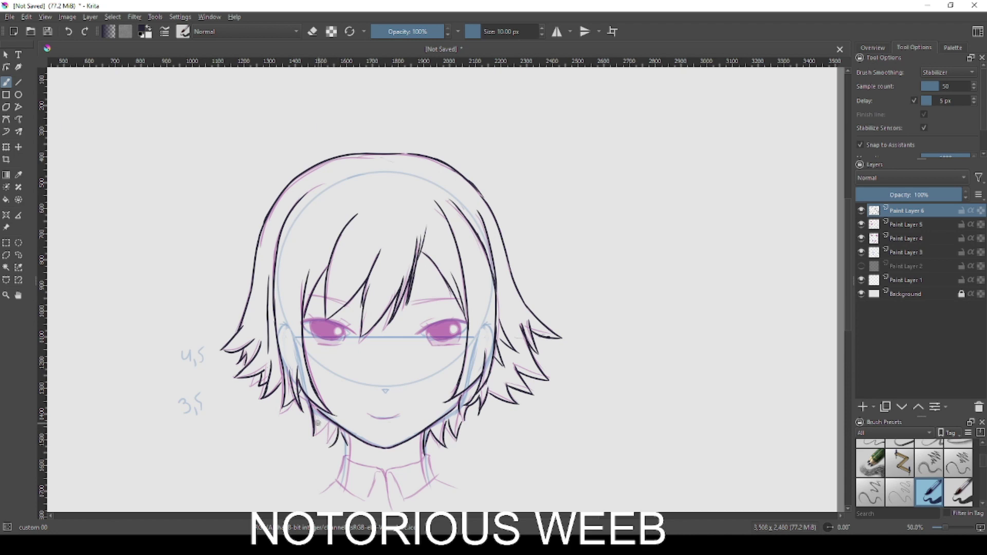
left_click_drag(326, 416, 333, 443)
Ink both sides of the neck and the V-shaped shirt collar
left_click_drag(348, 456, 337, 487)
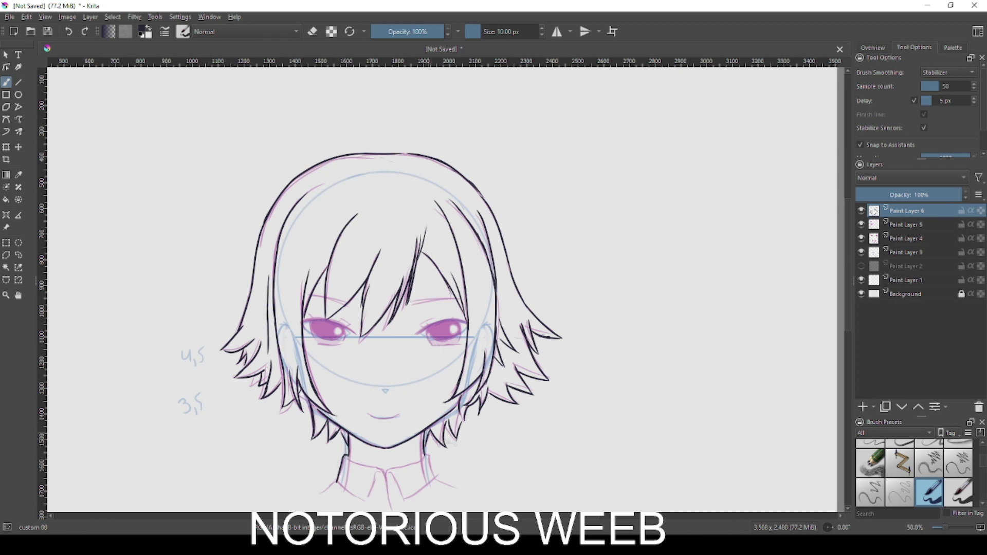
left_click_drag(432, 458, 436, 480)
left_click_drag(383, 469, 391, 505)
left_click_drag(385, 469, 424, 458)
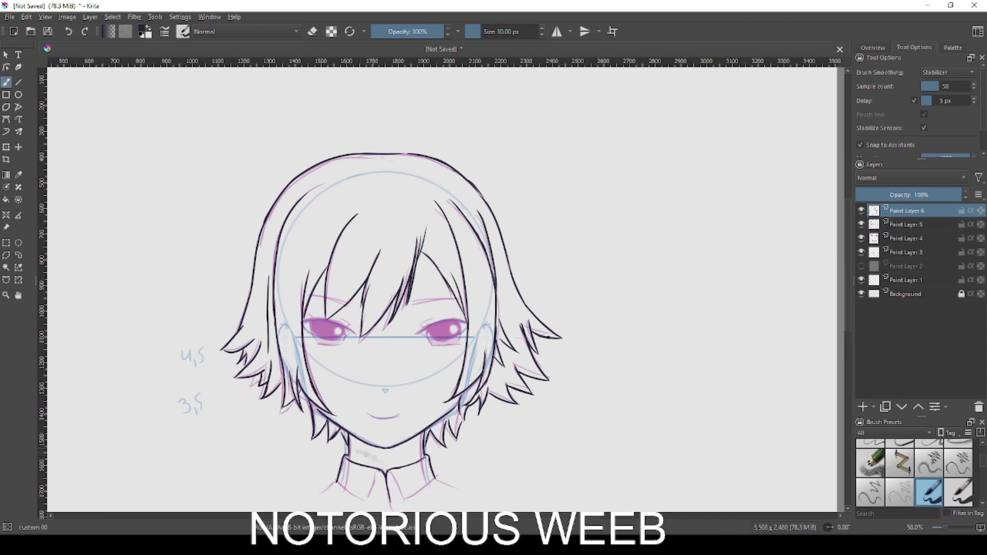
mouse_move(395, 479)
left_mouse_down()
mouse_move(406, 507)
mouse_move(429, 488)
left_mouse_up()
mouse_move(341, 483)
left_mouse_down()
mouse_move(365, 503)
mouse_move(388, 468)
left_mouse_up()
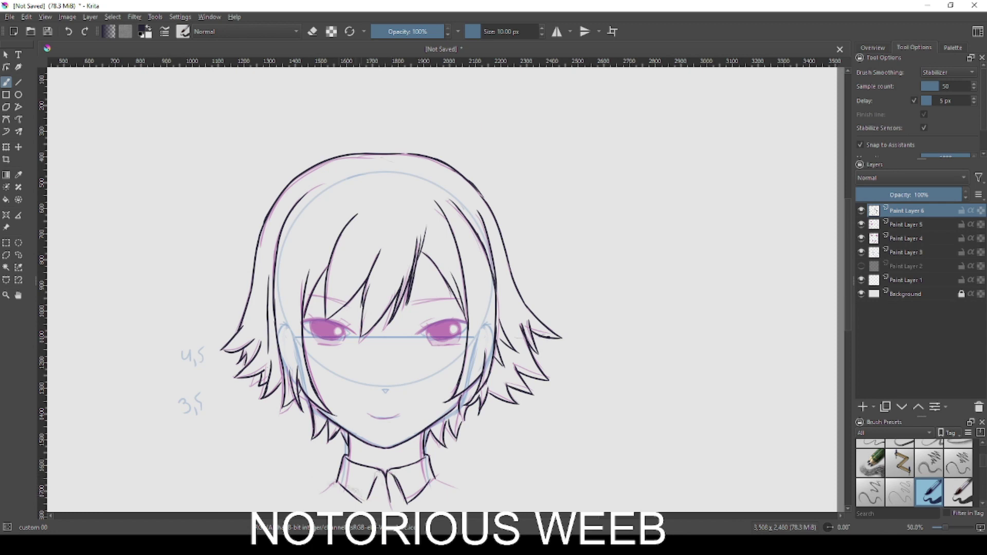
On a new Paint Layer 7, ink the left eye's upper lid, iris edges and lower lid
left_click(863, 407)
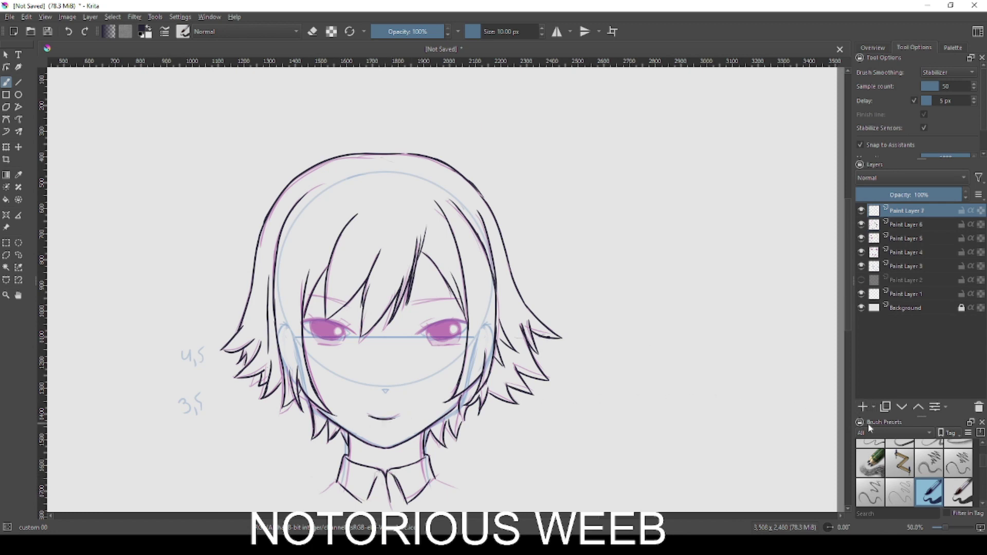
scroll(363, 349, "up", 3)
mouse_move(186, 266)
left_mouse_down()
mouse_move(205, 292)
mouse_move(210, 261)
mouse_move(297, 267)
mouse_move(341, 301)
left_mouse_up()
key("ctrl+z")
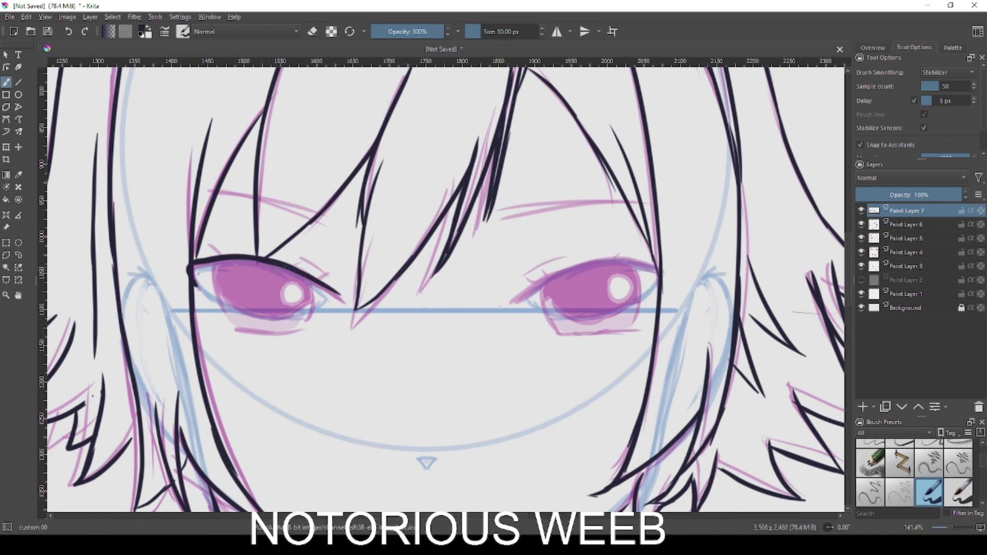
left_click_drag(189, 268, 290, 283)
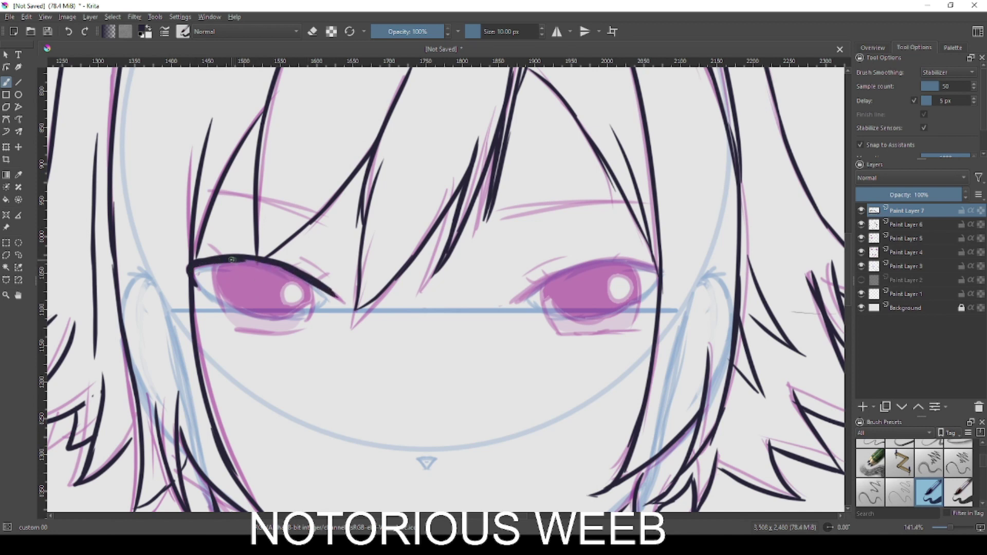
left_click_drag(213, 265, 224, 315)
left_click_drag(310, 284, 312, 318)
left_click_drag(231, 330, 310, 336)
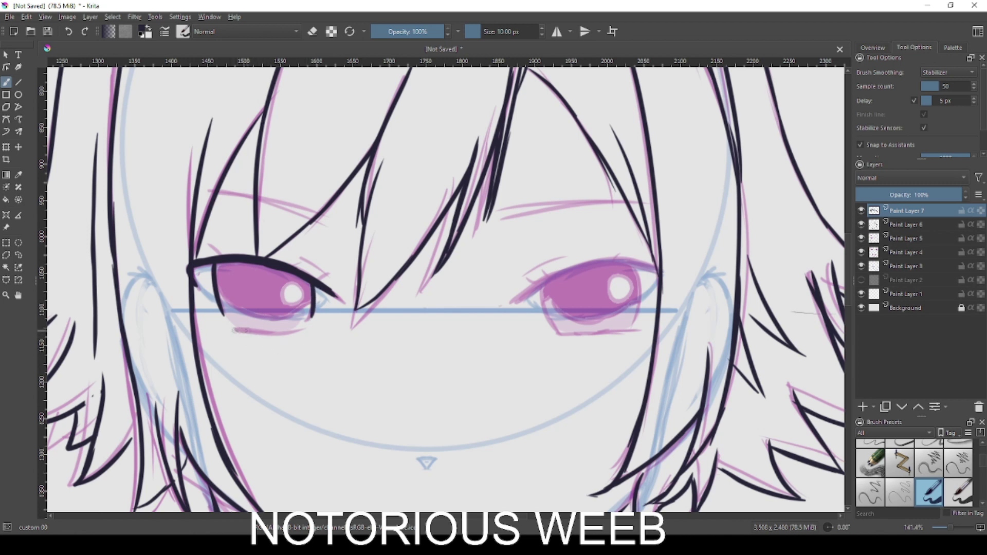
left_click_drag(215, 284, 311, 304)
Ink the right eye's thick upper lid, lower lid and both iris edges
mouse_move(516, 298)
left_mouse_down()
mouse_move(626, 263)
mouse_move(665, 273)
left_mouse_up()
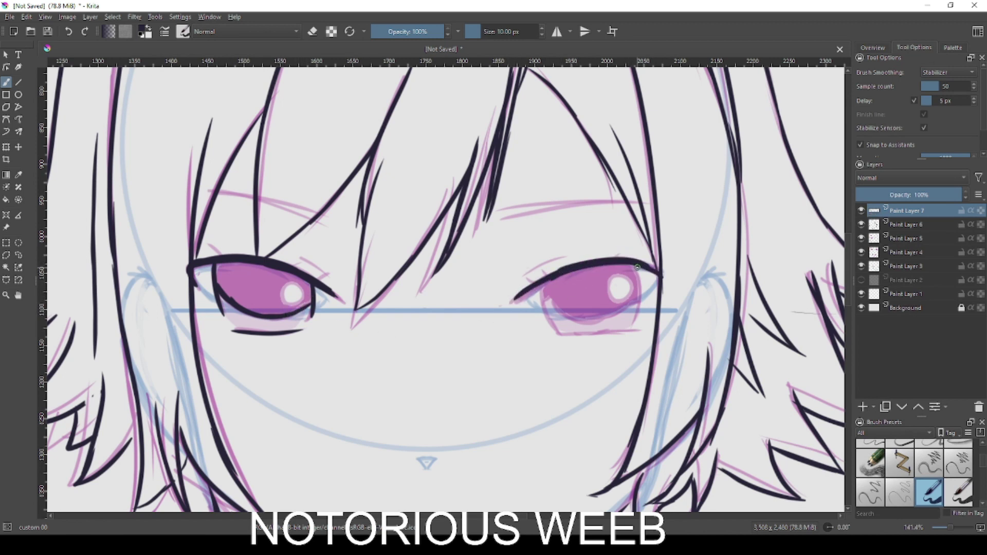
left_click_drag(516, 305, 576, 265)
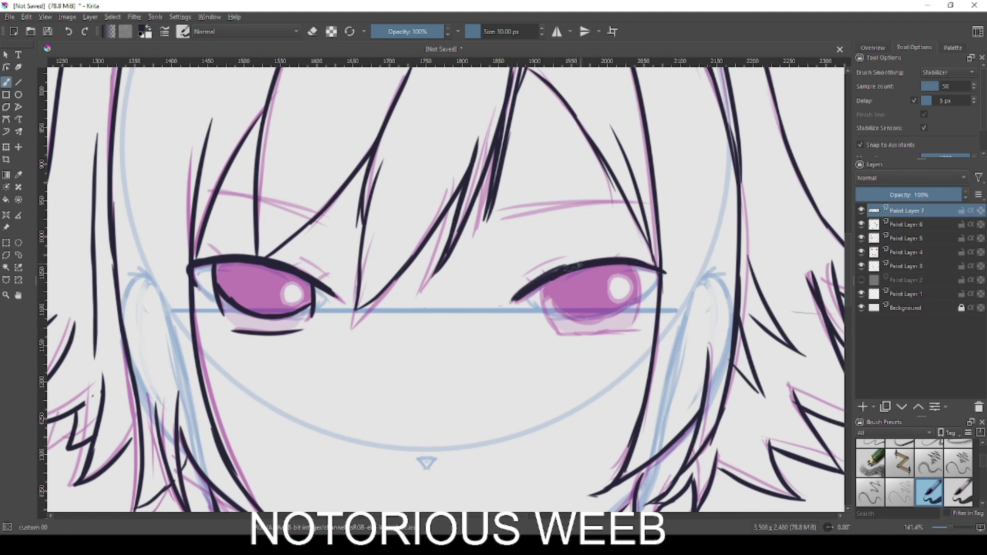
left_click_drag(552, 335, 630, 332)
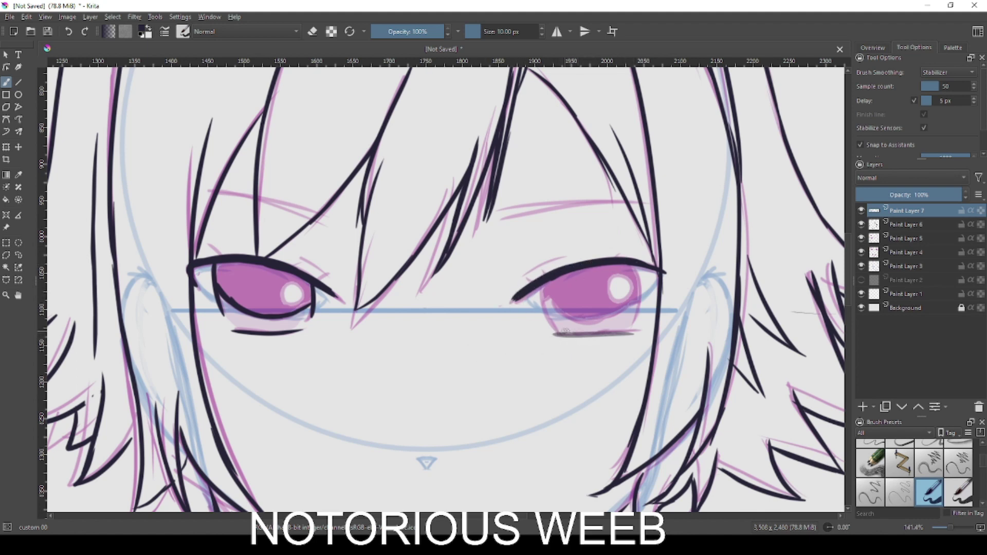
left_click_drag(552, 332, 539, 271)
left_click_drag(630, 326, 638, 268)
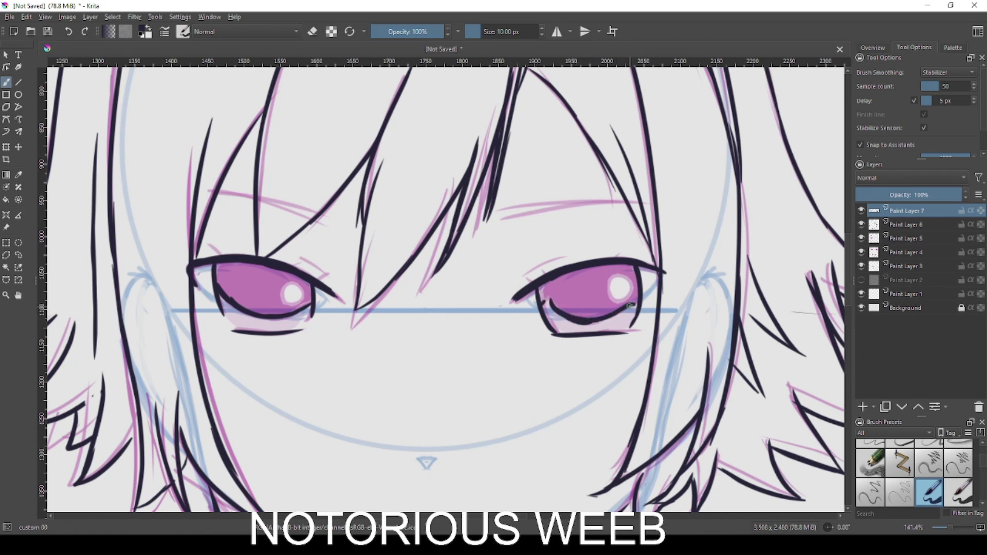
Fill both irises with a near-black colour
key("f")
left_click(619, 290)
left_click(257, 291)
Ink both eyebrows in black over their guides, thickening the right one
key("b")
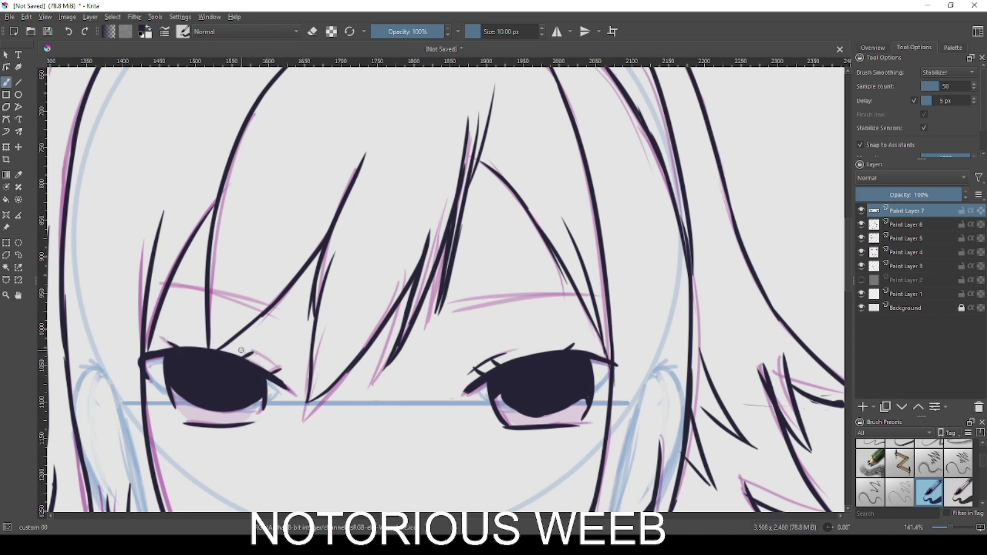
left_click_drag(180, 290, 250, 304)
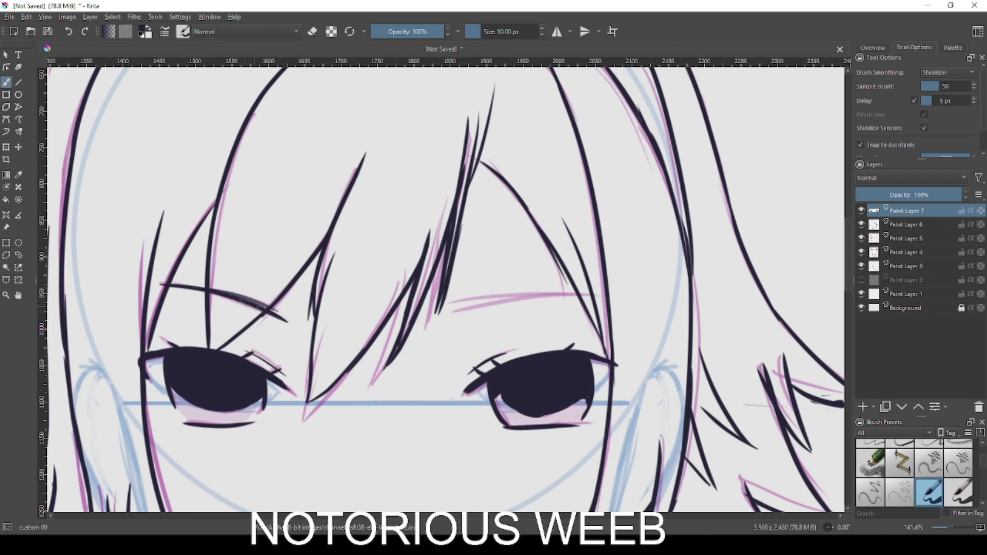
left_click_drag(445, 319, 576, 296)
key("ctrl+z")
left_click_drag(447, 318, 576, 295)
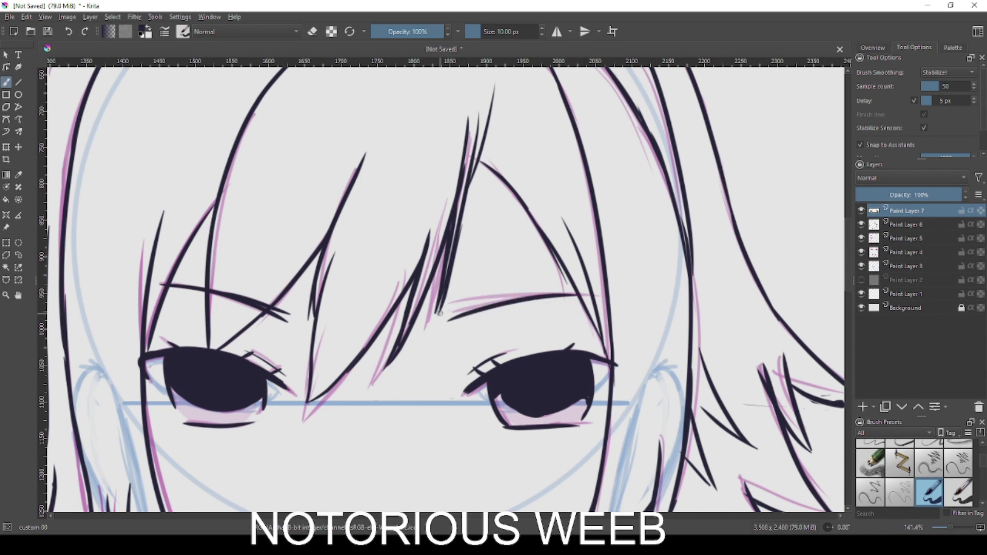
left_click_drag(438, 322, 586, 295)
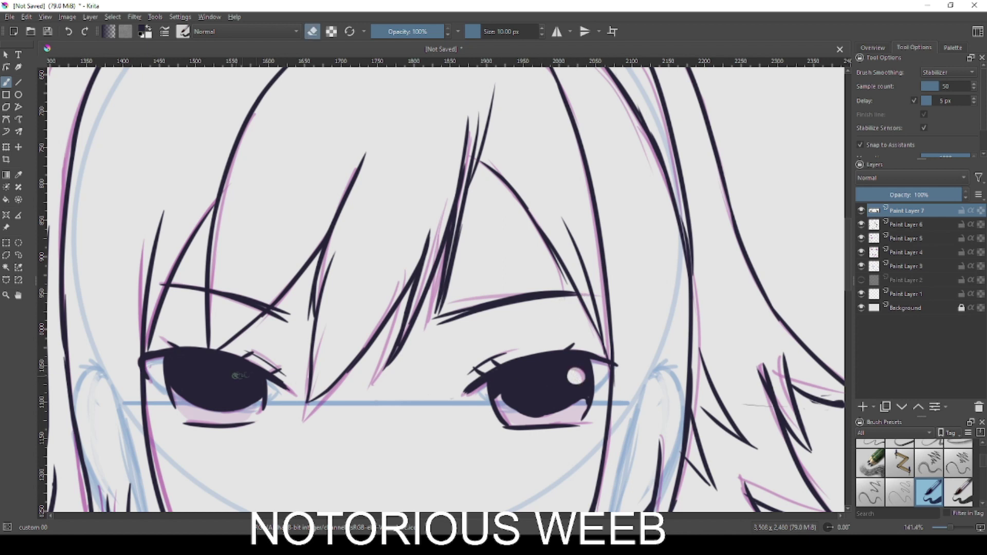
Erase a small white highlight into the left iris and softly shade under both eyes at 19% opacity
left_click_drag(241, 383, 245, 382)
key("e")
left_click_drag(432, 32, 386, 32)
mouse_move(206, 407)
left_mouse_down()
mouse_move(185, 411)
mouse_move(262, 409)
left_mouse_up()
mouse_move(513, 394)
left_mouse_down()
mouse_move(545, 411)
mouse_move(592, 403)
left_mouse_up()
scroll(494, 360, "down", 3)
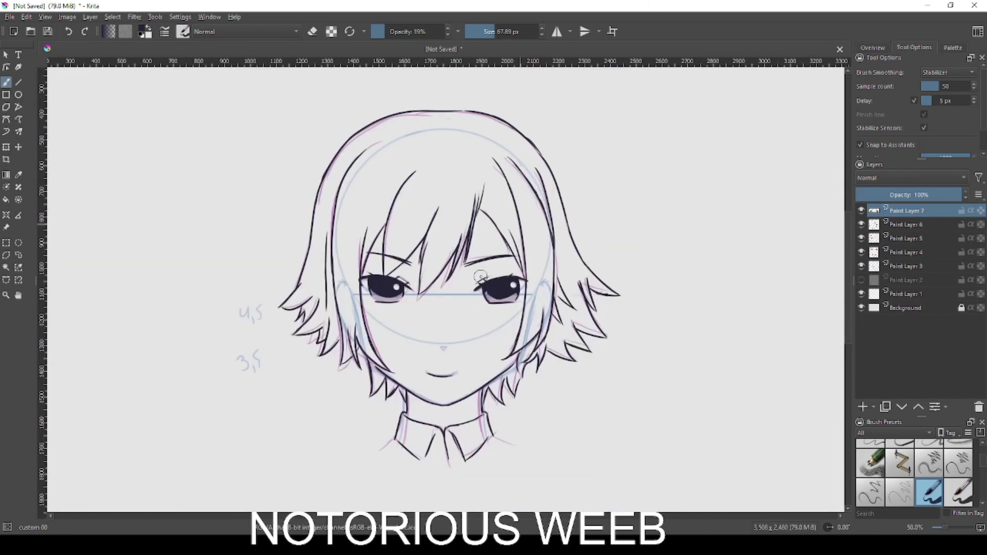
scroll(481, 276, "up", 1)
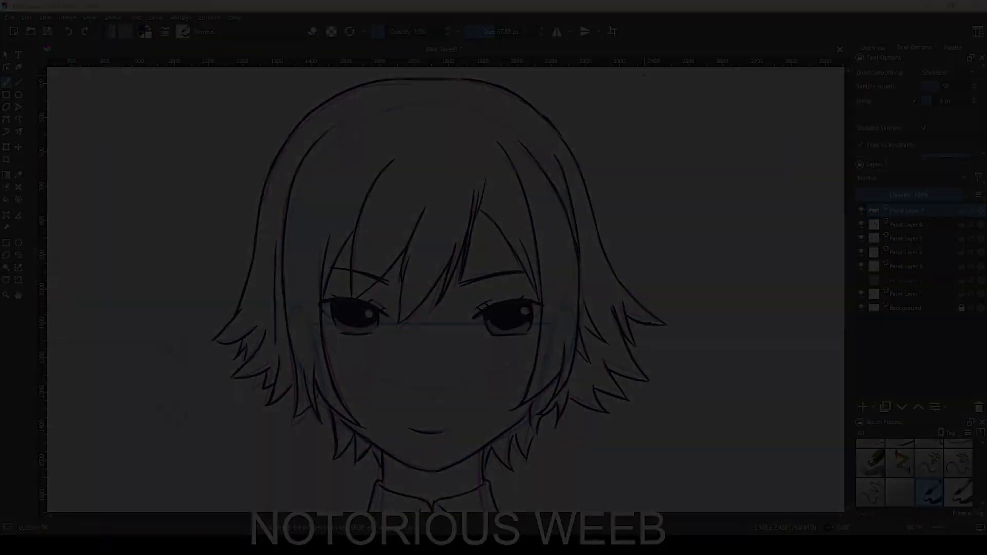